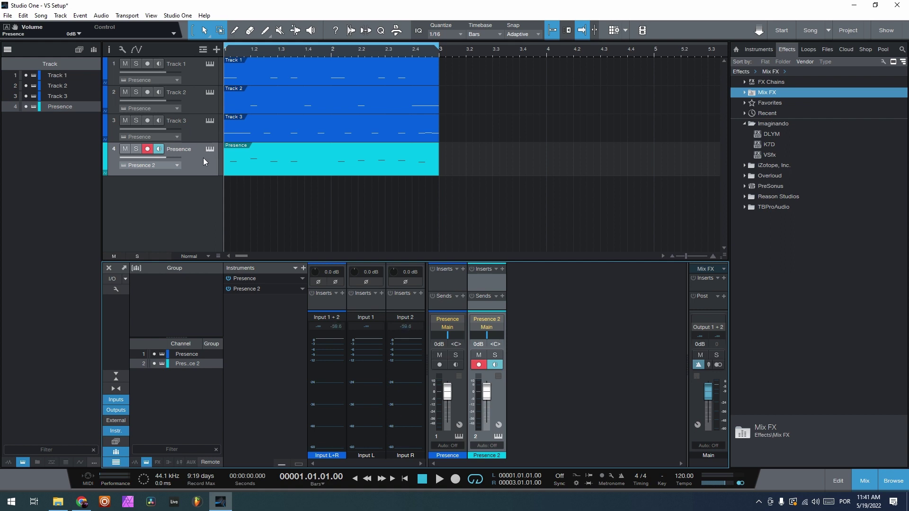
Preview the project playback, then add a new bus channel, Bus 1, to the mixer
key(space)
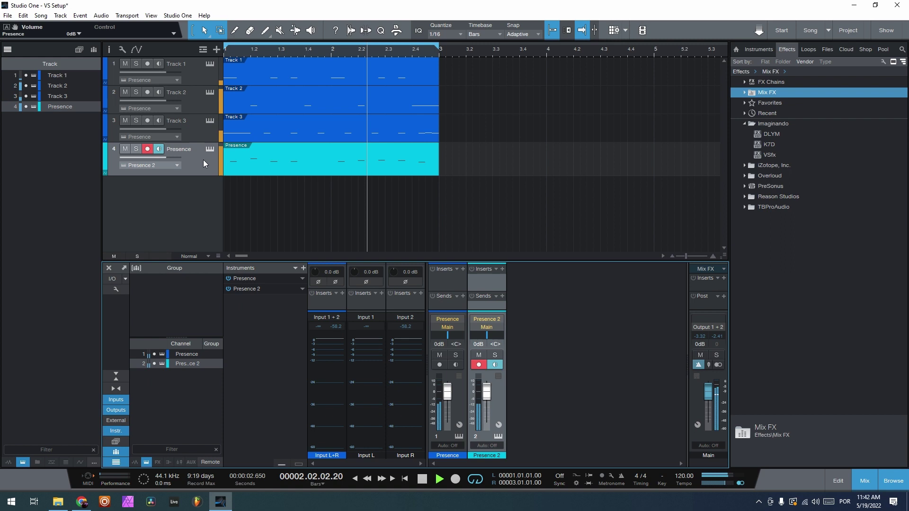
key(space)
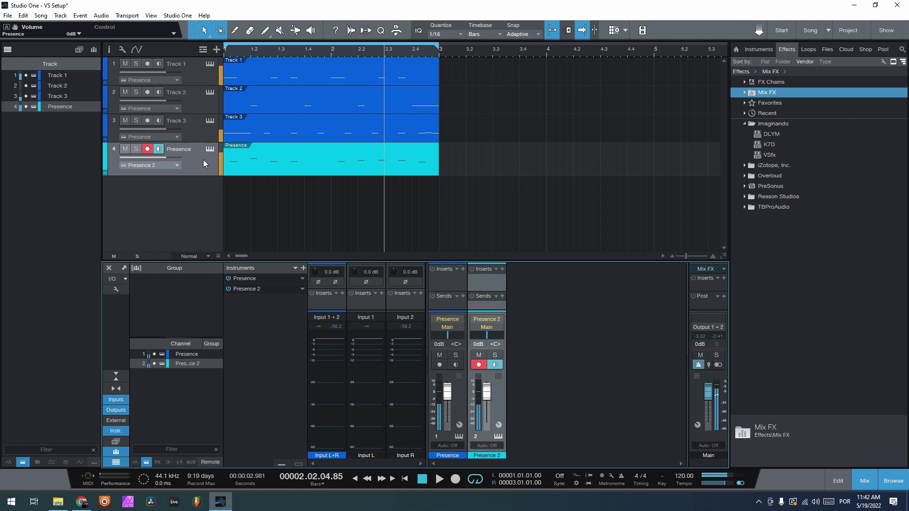
right_click(527, 300)
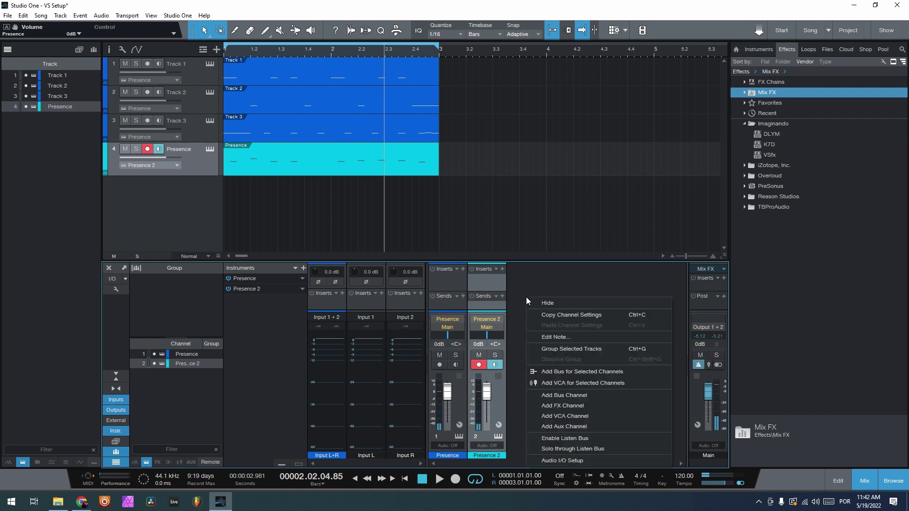
click(565, 397)
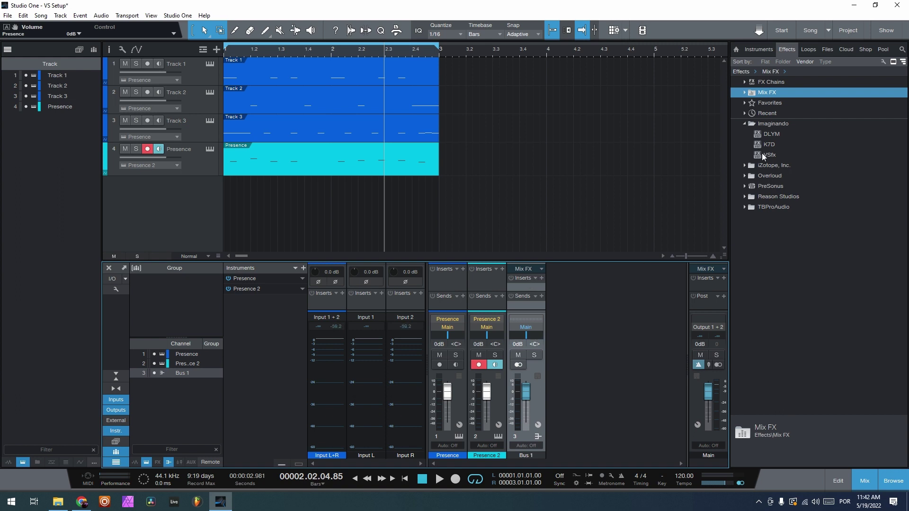
Load the VSfx plugin as an insert on Bus 1
drag(763, 156, 533, 286)
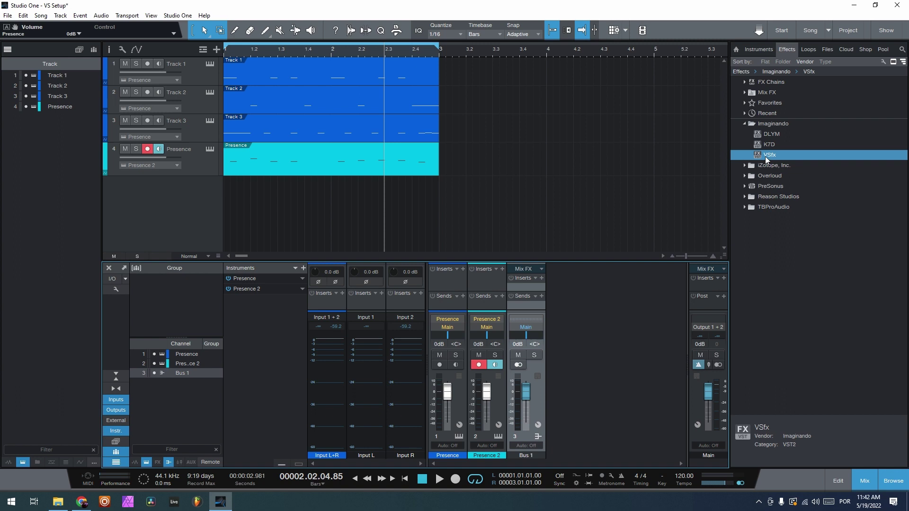
drag(765, 157, 533, 286)
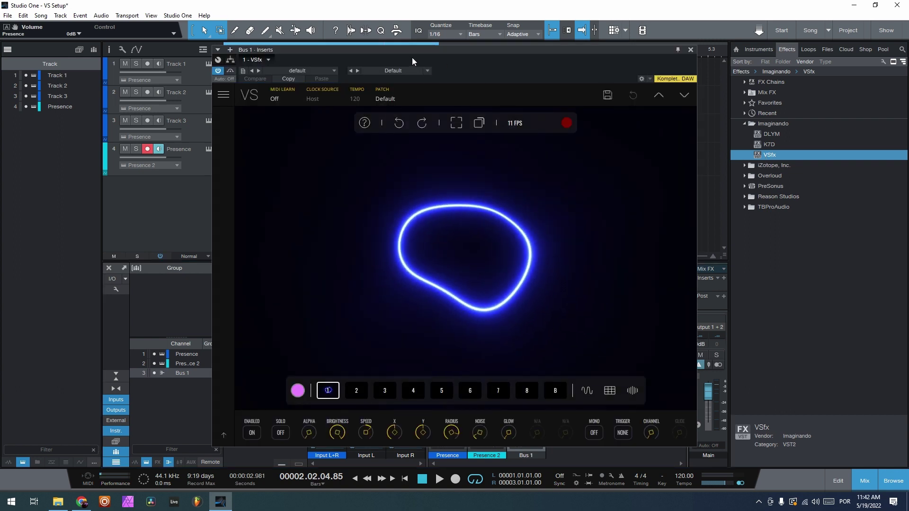
drag(383, 53, 412, 69)
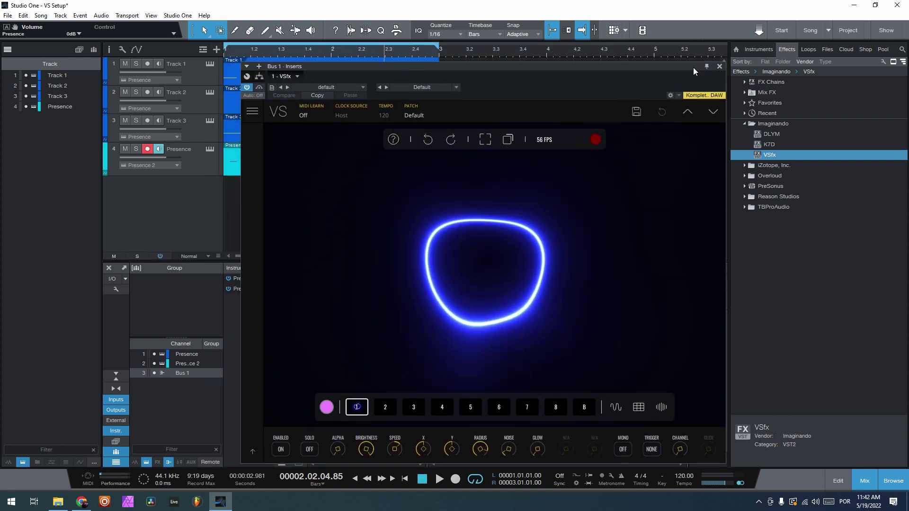
Close VSfx and add a new instrument track named Kick Midi
click(719, 67)
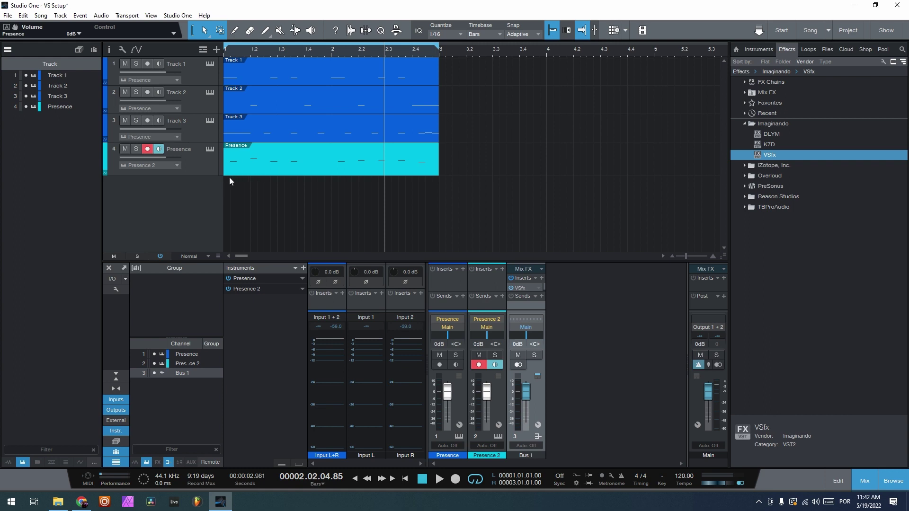
right_click(178, 194)
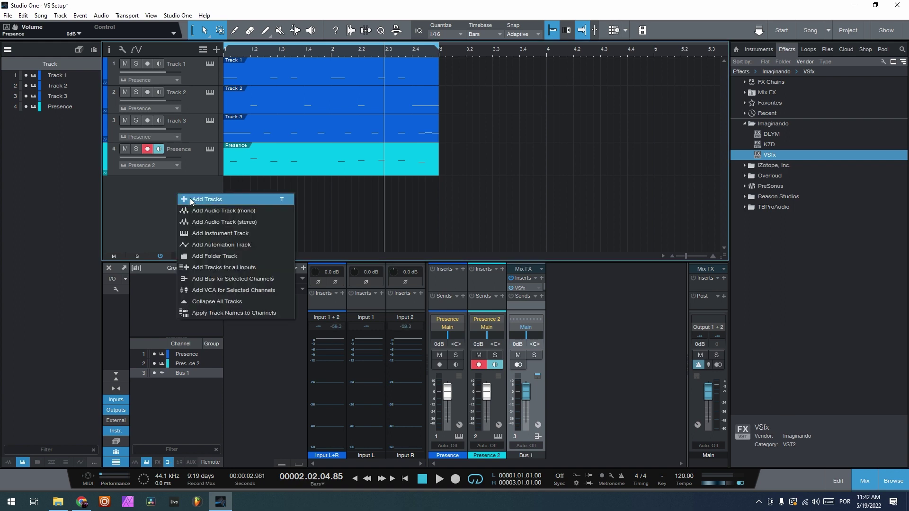
click(202, 237)
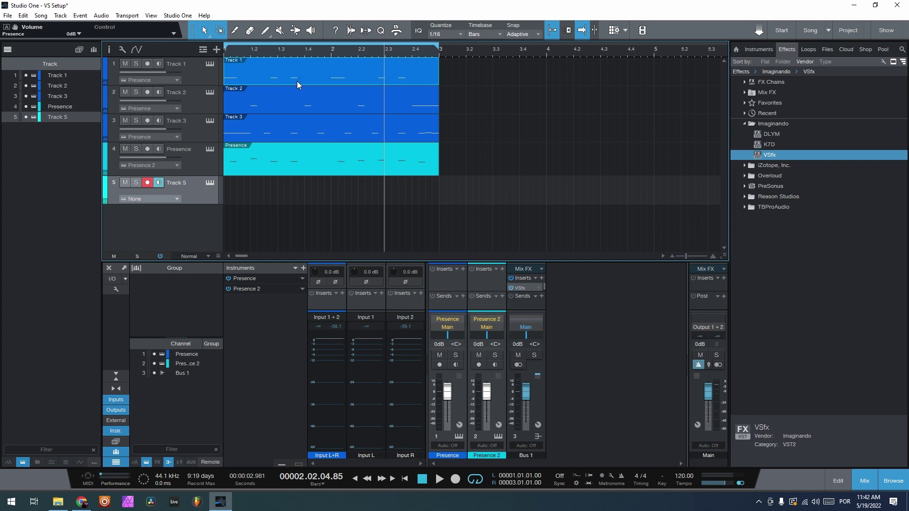
drag(297, 81, 283, 187)
double_click(177, 182)
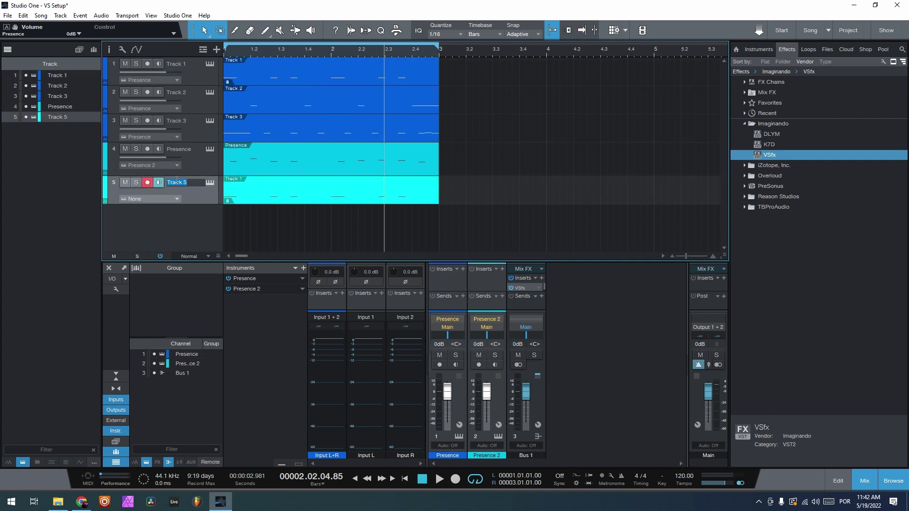
text(Kick Midi)
key(Return)
Rename the first four tracks to Kick, Snare, Hihat and Bass
click(175, 69)
double_click(182, 65)
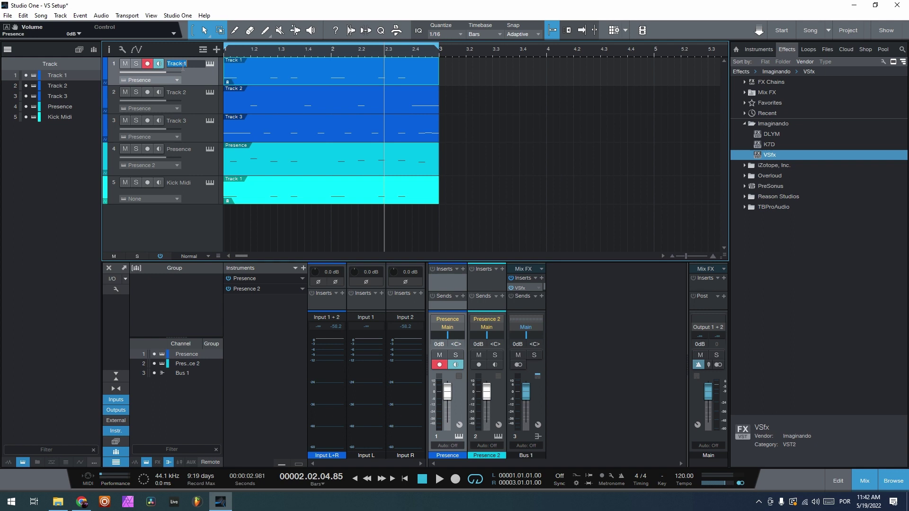
text(Kick)
double_click(180, 93)
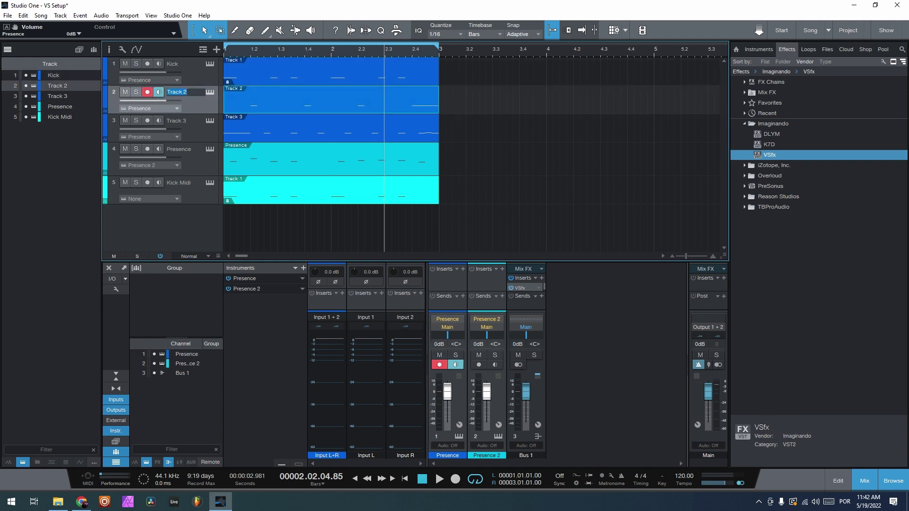
text(Snare)
key(Return)
double_click(185, 121)
text(Hihat)
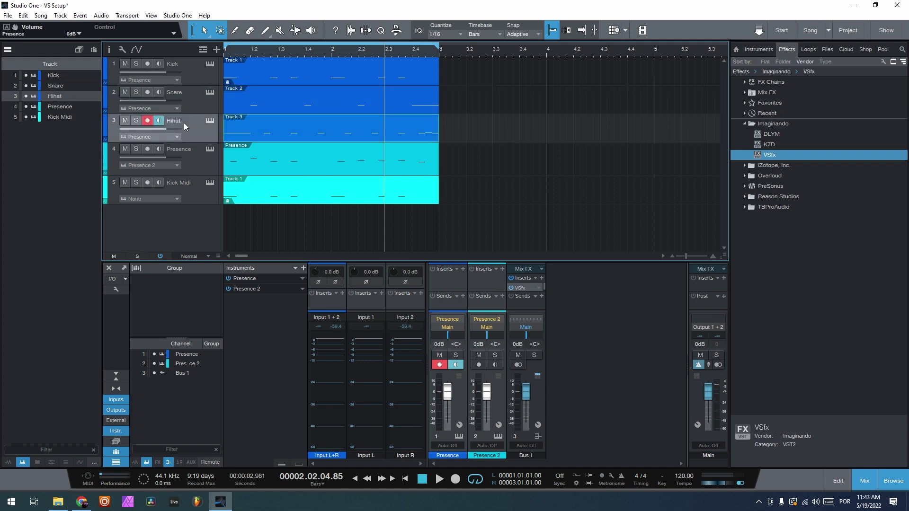
click(185, 149)
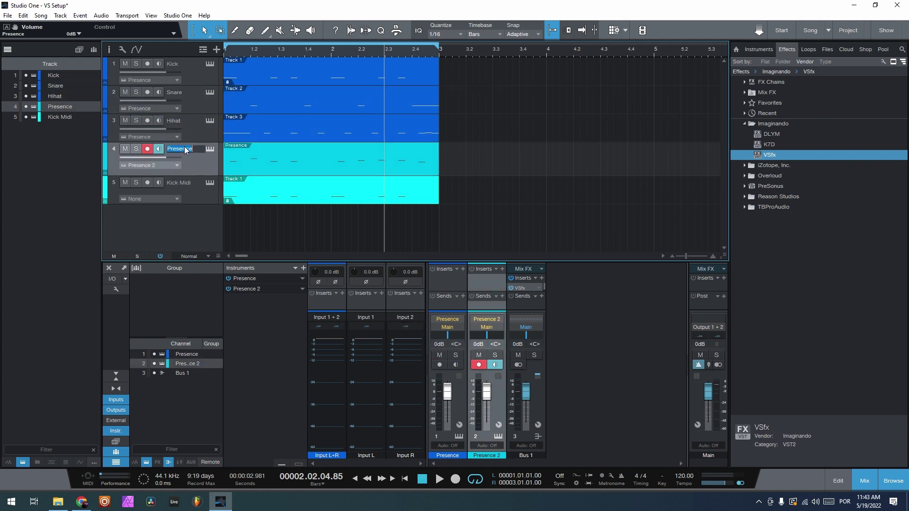
text(Bass)
key(Return)
click(197, 190)
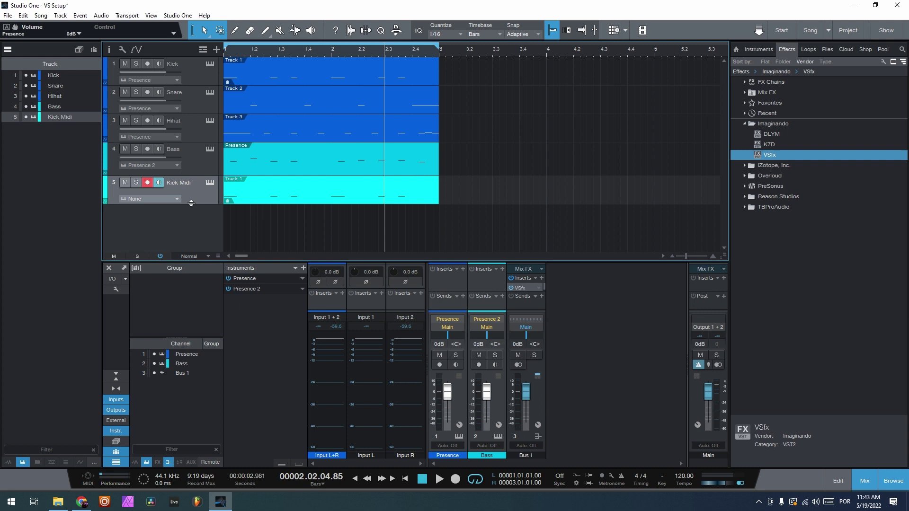
Route Kick Midi's instrument output to VSfx on channel 1, then start playback
drag(187, 204, 185, 230)
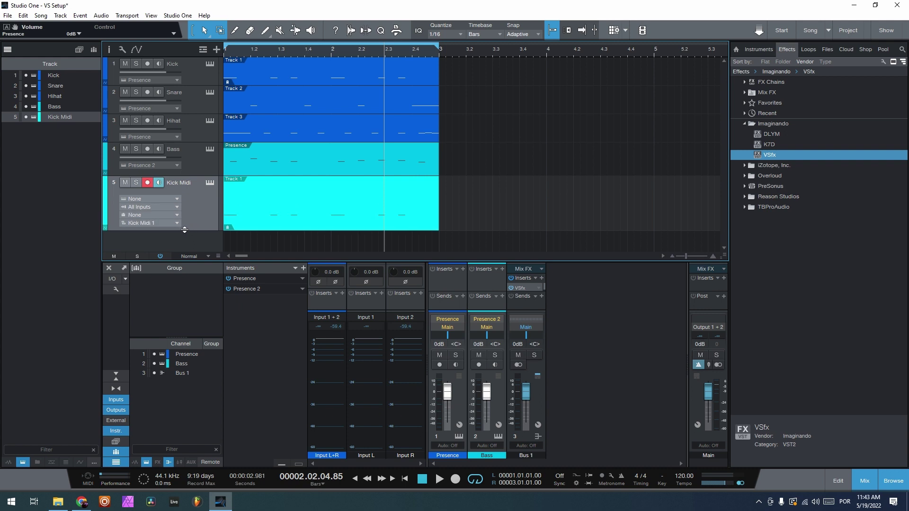
click(169, 199)
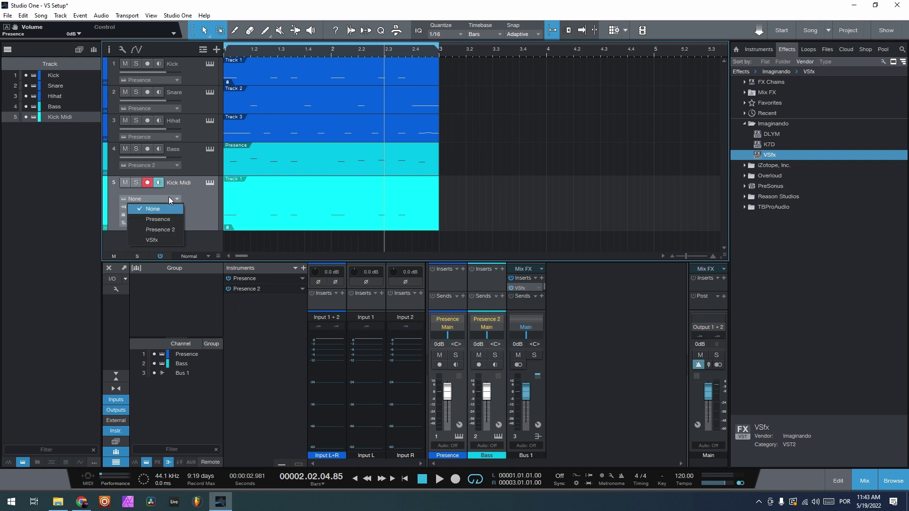
click(195, 201)
click(174, 198)
click(167, 241)
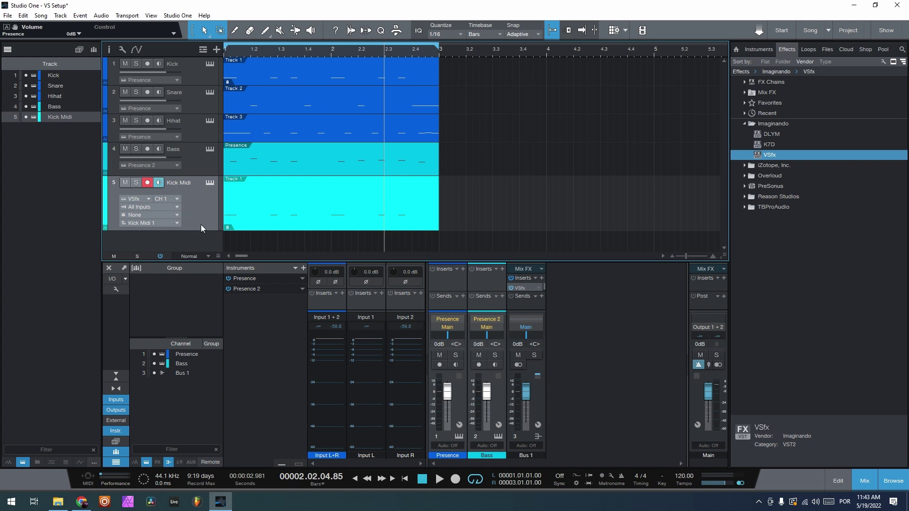
drag(195, 230, 201, 208)
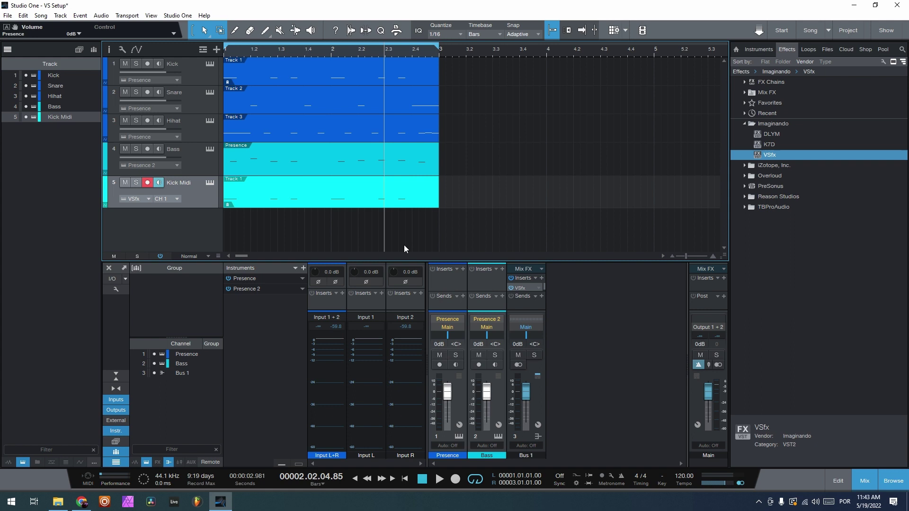
key(space)
In VSfx, set layer 1 to MIDI channel 1 with MIDI triggering, then stop playback
click(523, 289)
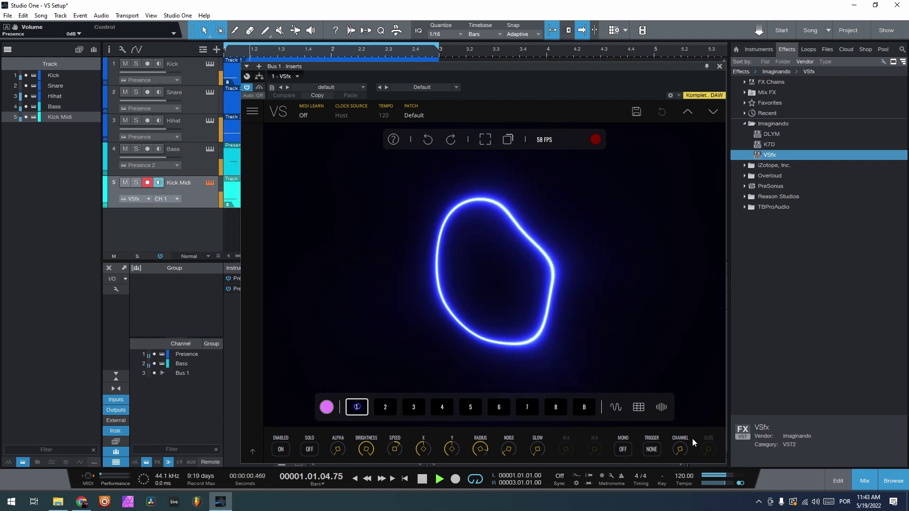
click(680, 453)
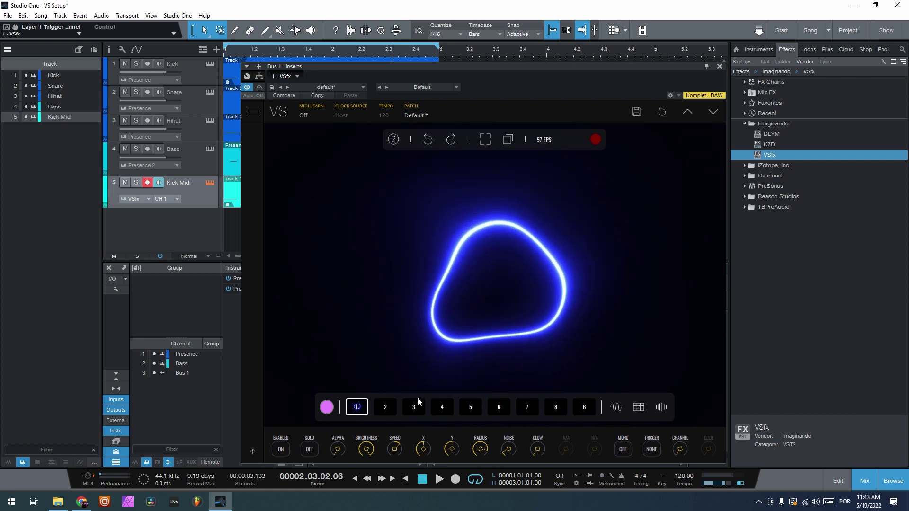
click(652, 451)
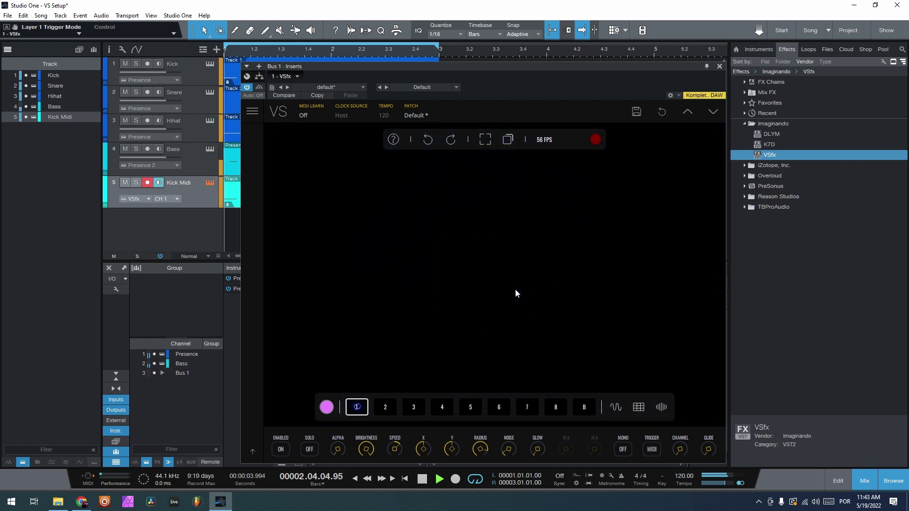
key(space)
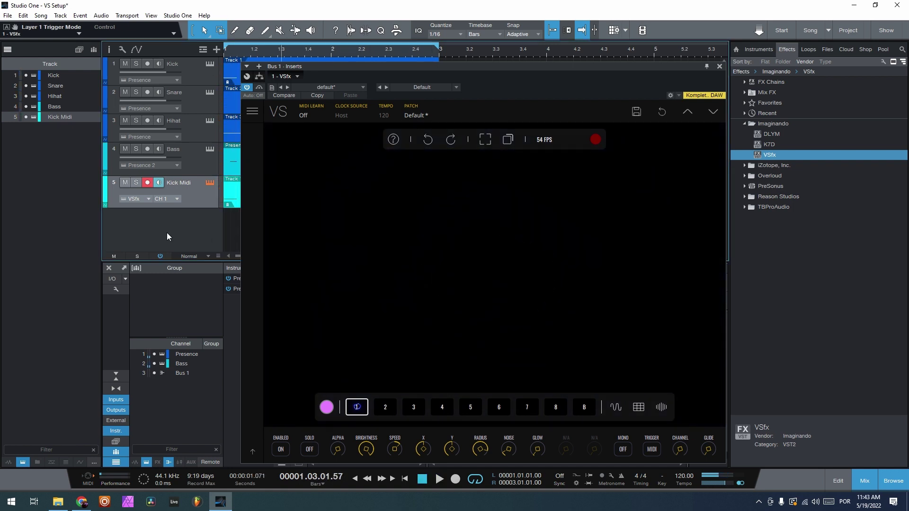
Add a sixth instrument track named Snare Midi holding a copy of the Track 2 part
click(719, 66)
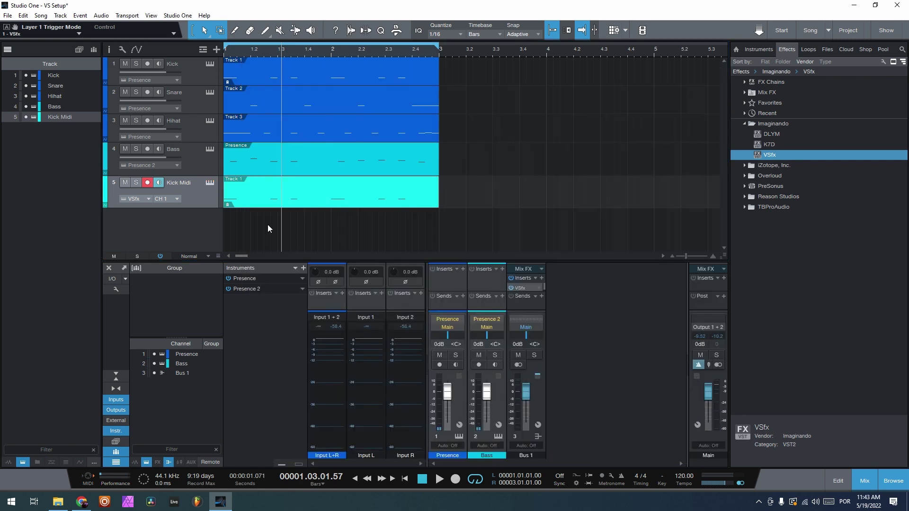
right_click(169, 227)
click(212, 272)
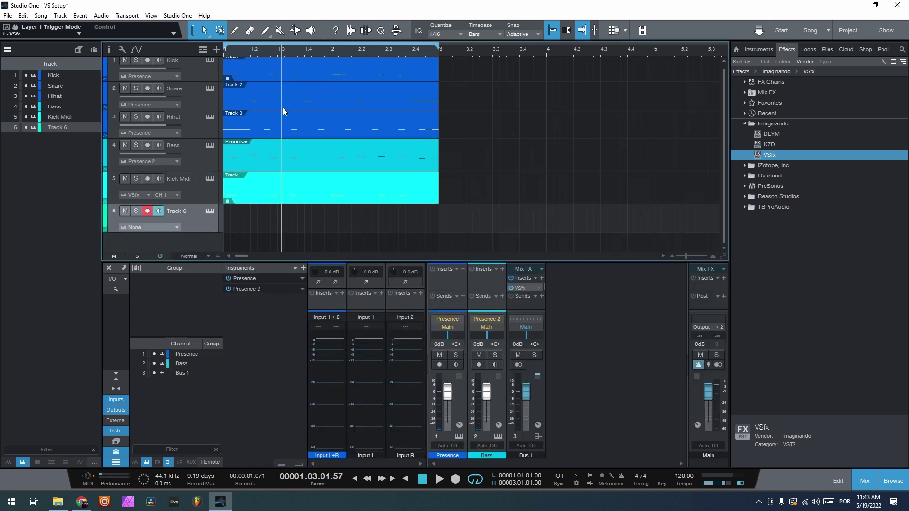
drag(275, 106, 277, 213)
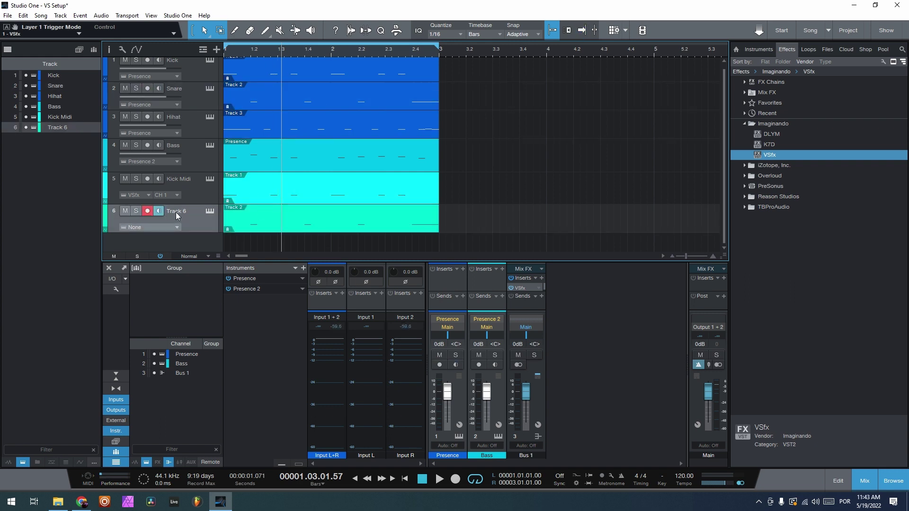
double_click(180, 212)
text(Snare Midi)
key(Return)
Route Snare Midi's output to VSfx on MIDI channel 2
drag(196, 232, 203, 251)
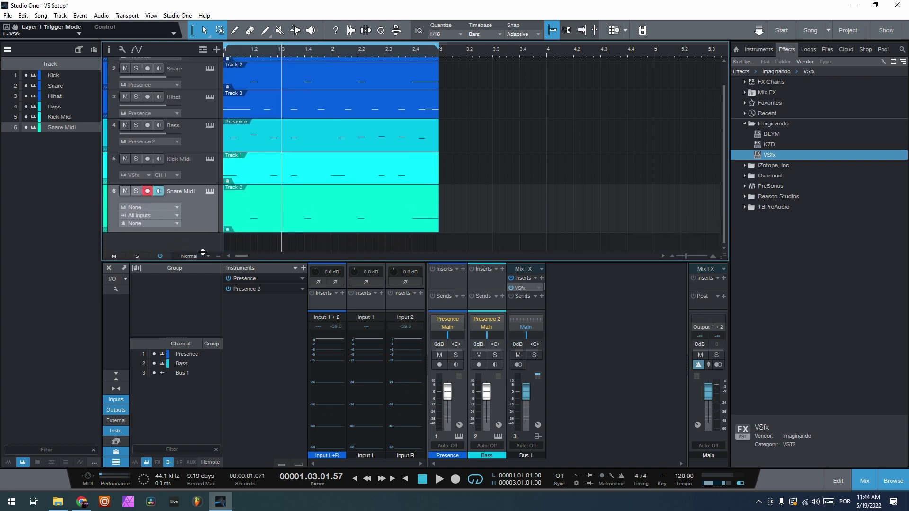
click(177, 210)
click(164, 250)
click(171, 208)
click(173, 229)
Start playback and set VSfx layer 2 to MIDI channel 2 with MIDI triggering
key(space)
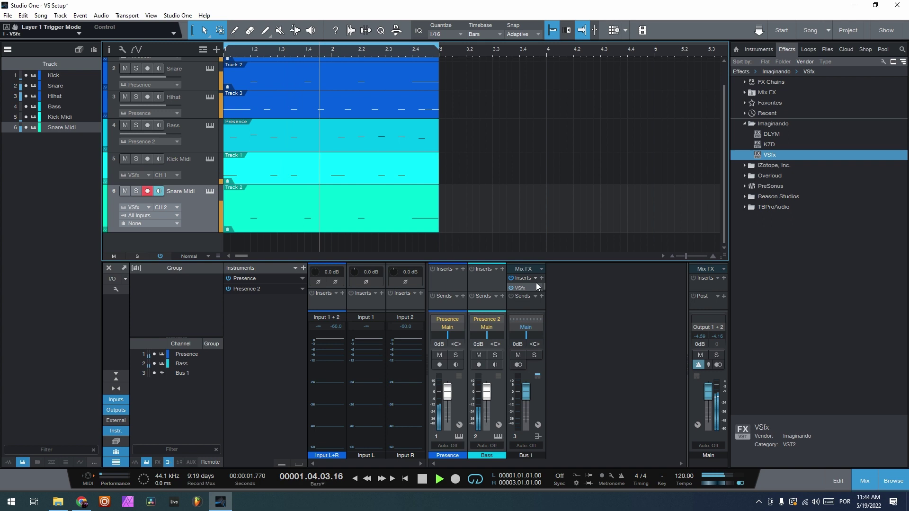
double_click(525, 288)
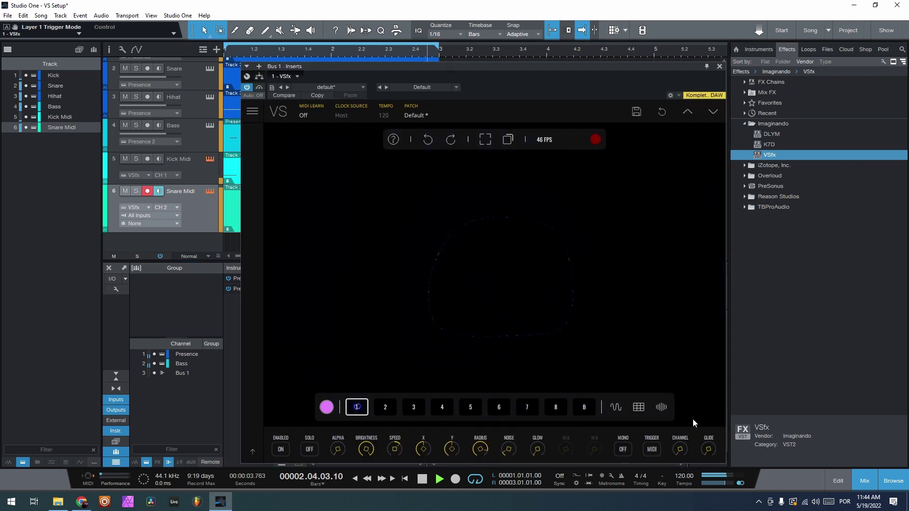
click(388, 409)
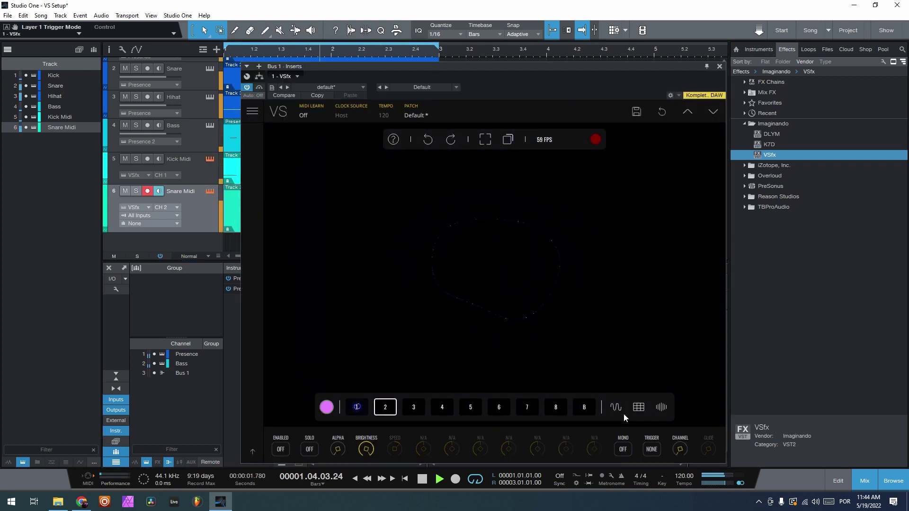
drag(680, 449, 691, 443)
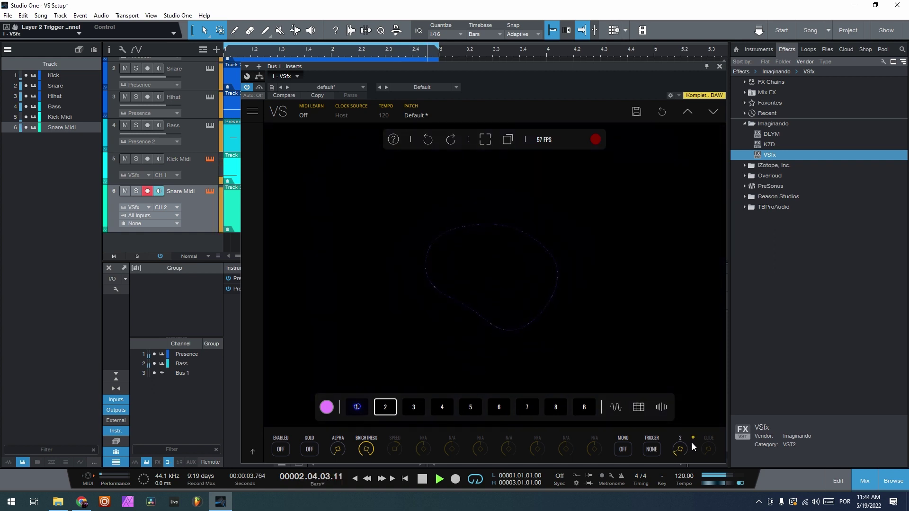
click(656, 449)
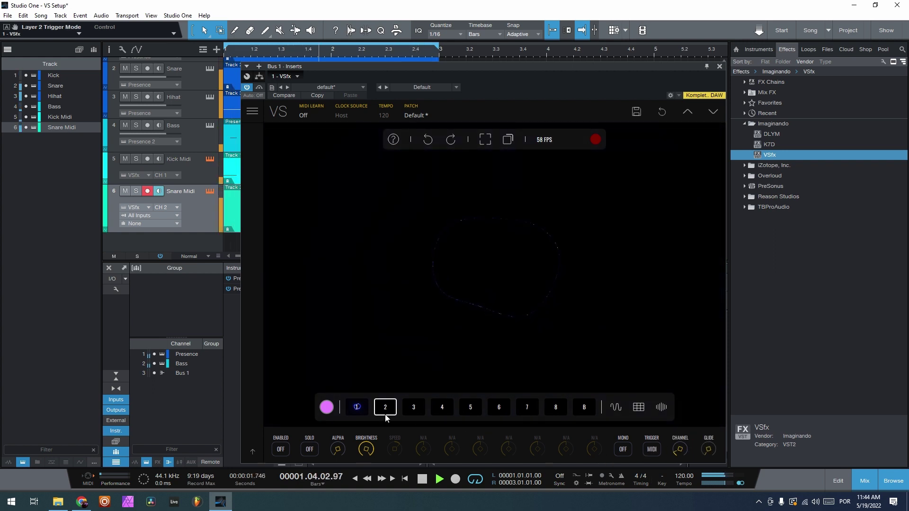
Load the Eye of Agamotto material into layer 2 and enable it
click(430, 366)
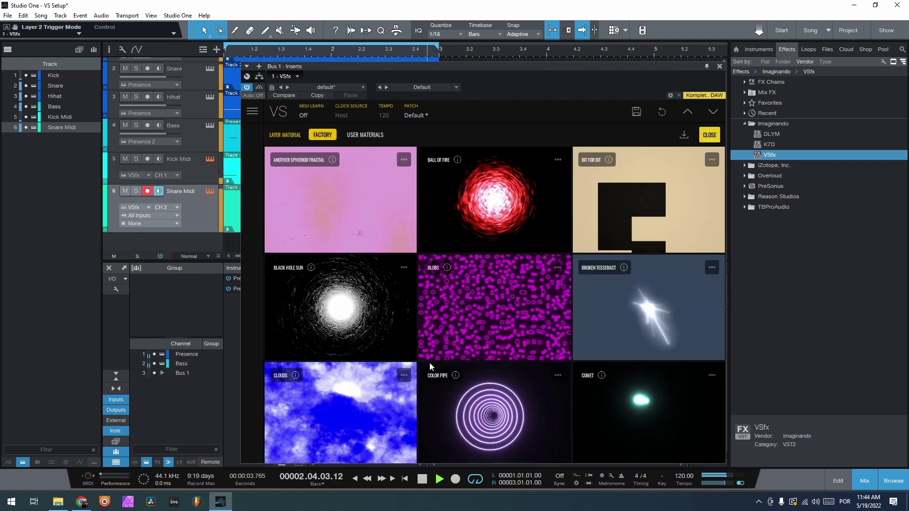
scroll(509, 315, down, 3)
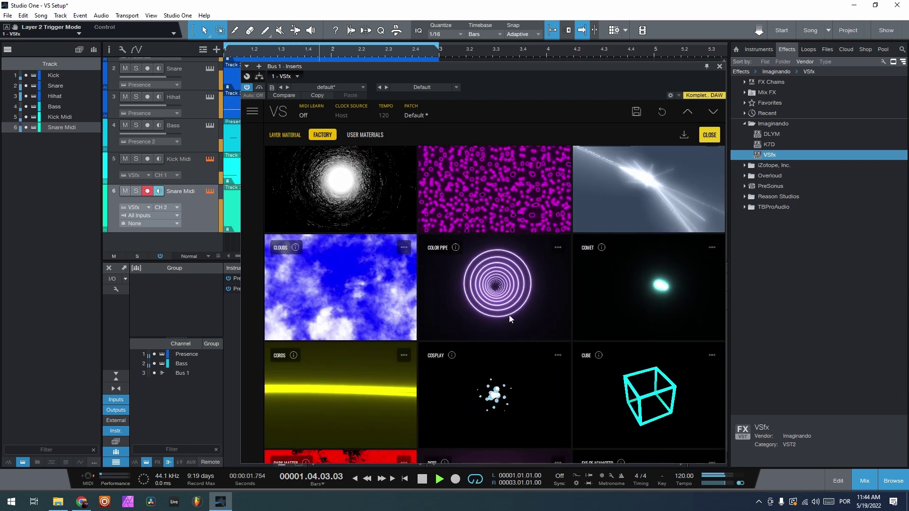
scroll(510, 314, down, 3)
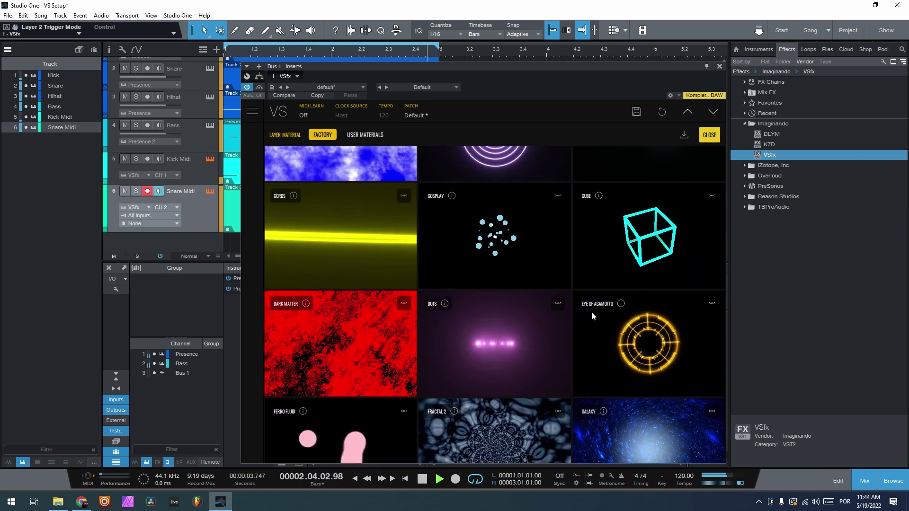
click(594, 318)
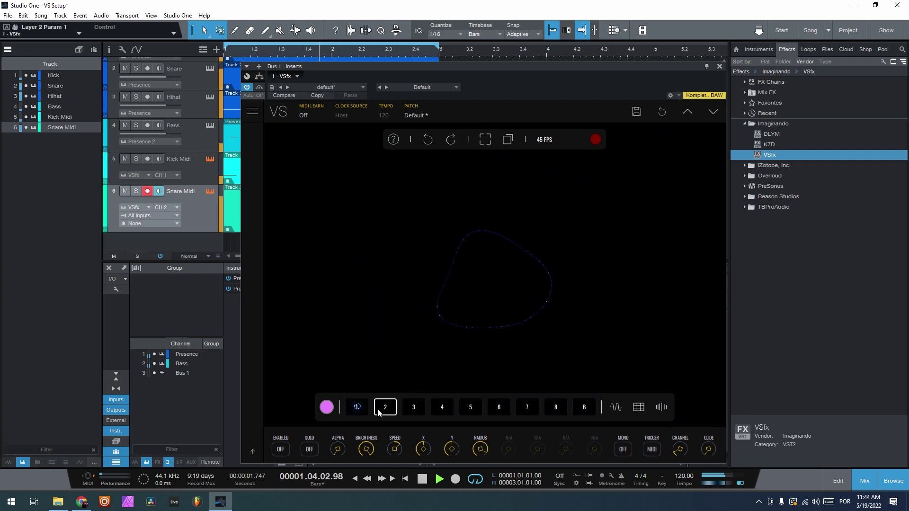
click(281, 449)
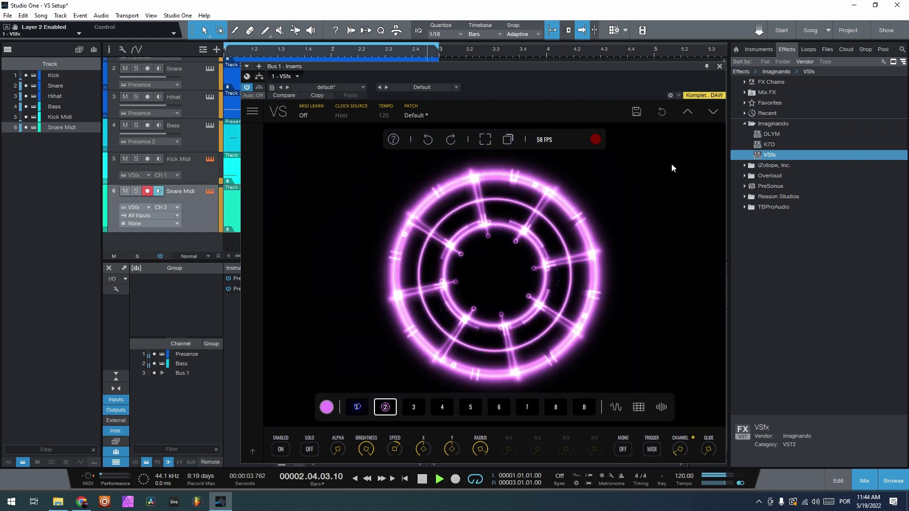
Add a seventh instrument track named Hihats Midi holding a copy of the Track 3 part
click(720, 66)
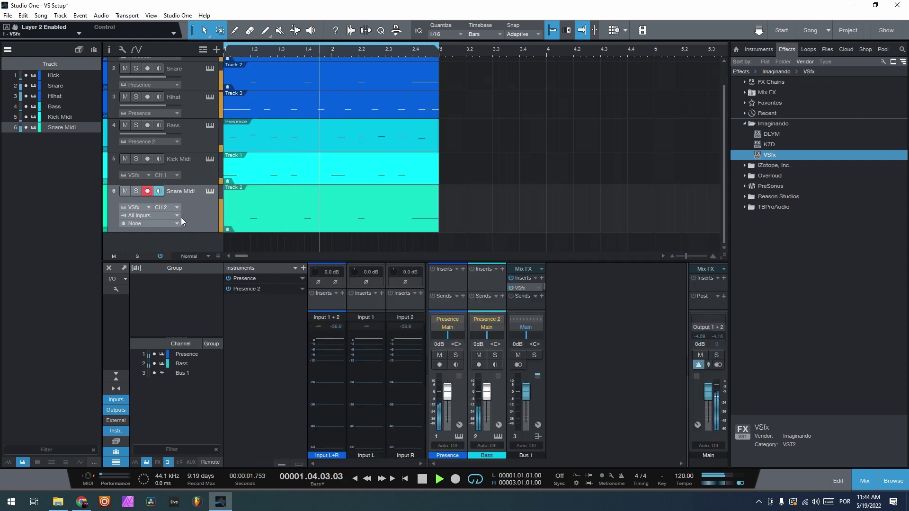
mouse_move(187, 232)
mouse_down()
mouse_move(190, 217)
mouse_move(193, 235)
mouse_up()
right_click(190, 246)
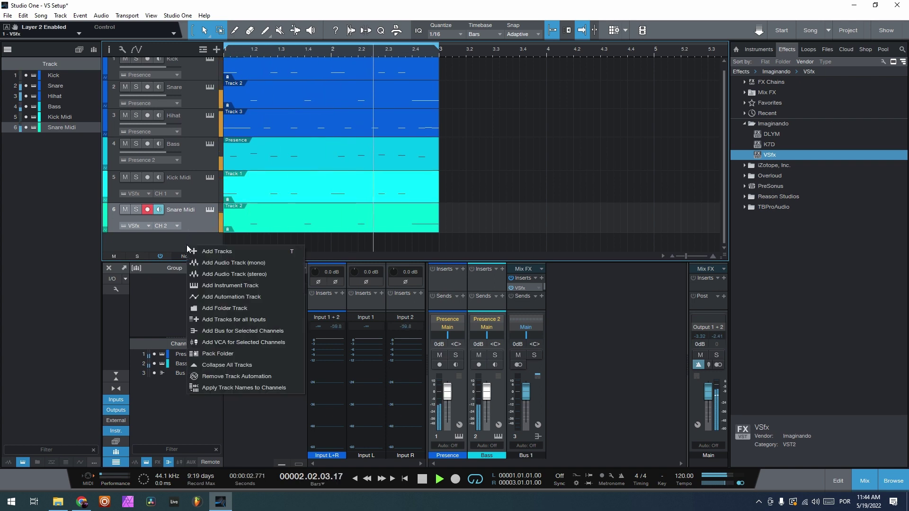
click(231, 286)
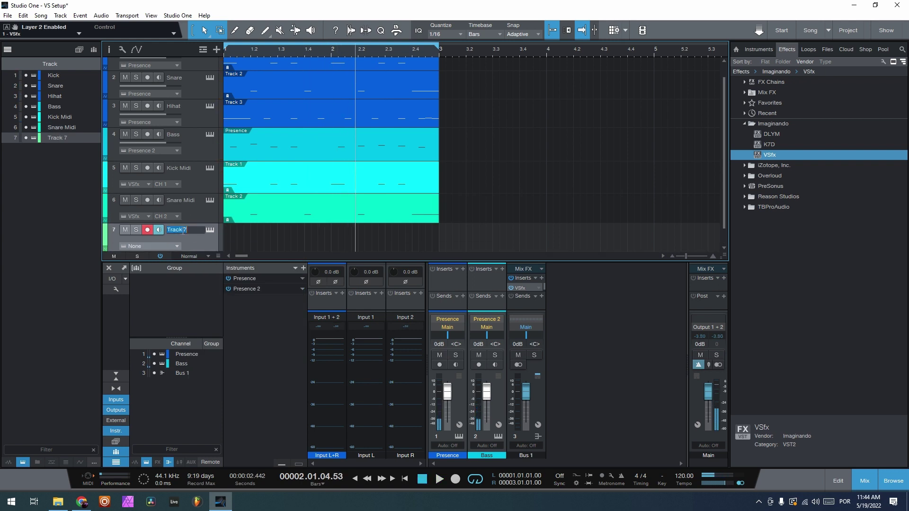
text(Hihats Midi)
key(Return)
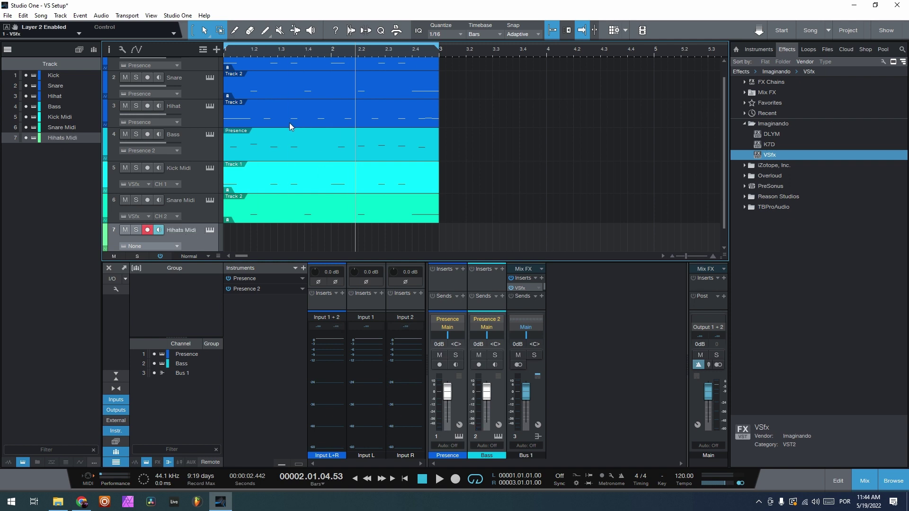
drag(290, 127, 290, 238)
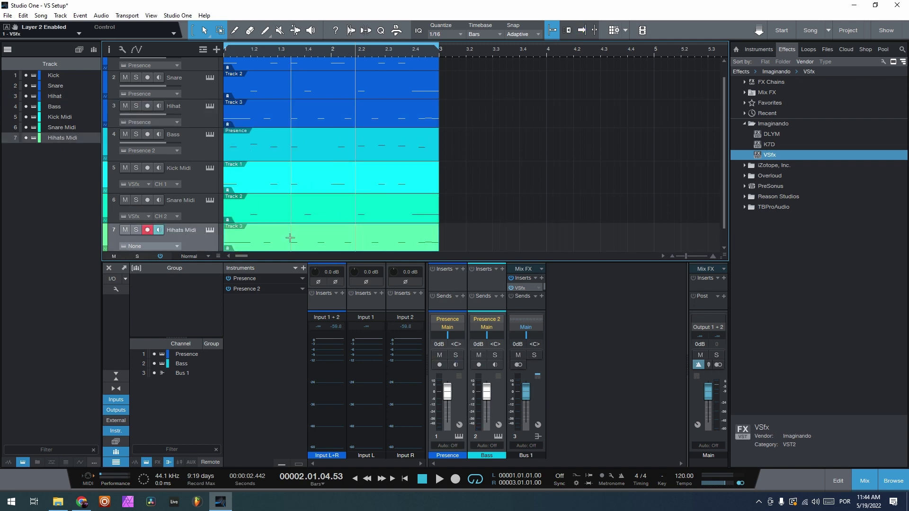
Route Hihats Midi's output to VSfx on MIDI channel 3
scroll(390, 210, down, 1)
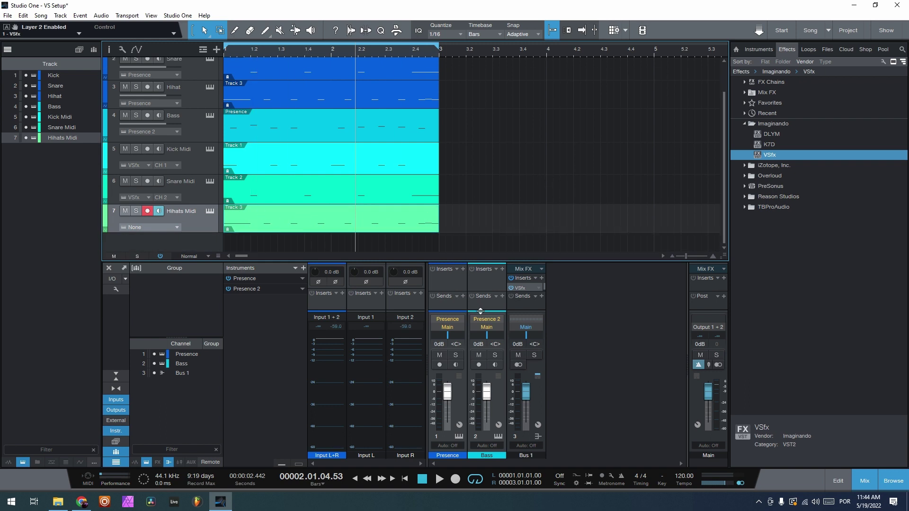
drag(195, 232, 180, 251)
click(176, 223)
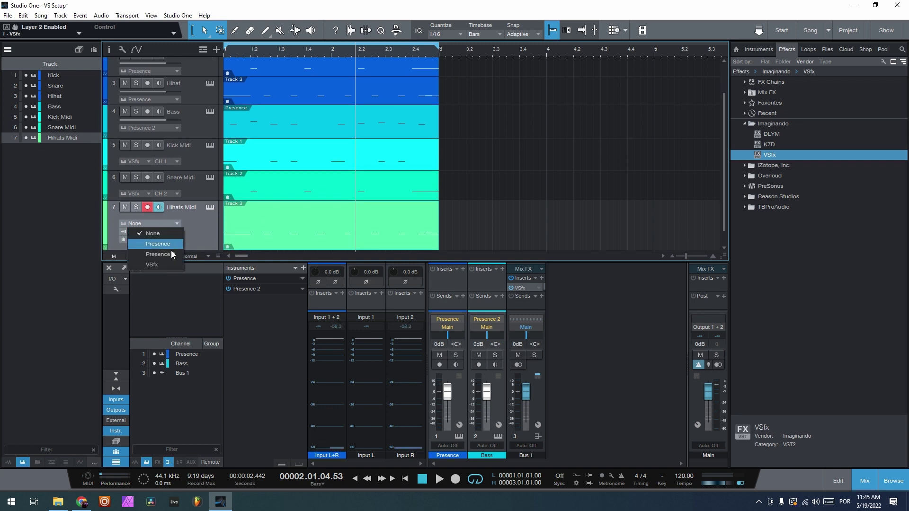
click(171, 251)
click(175, 225)
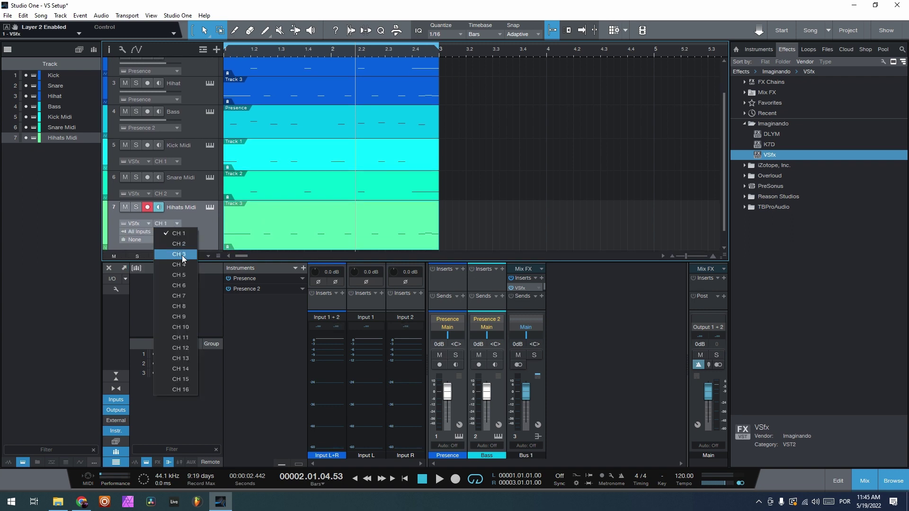
click(182, 255)
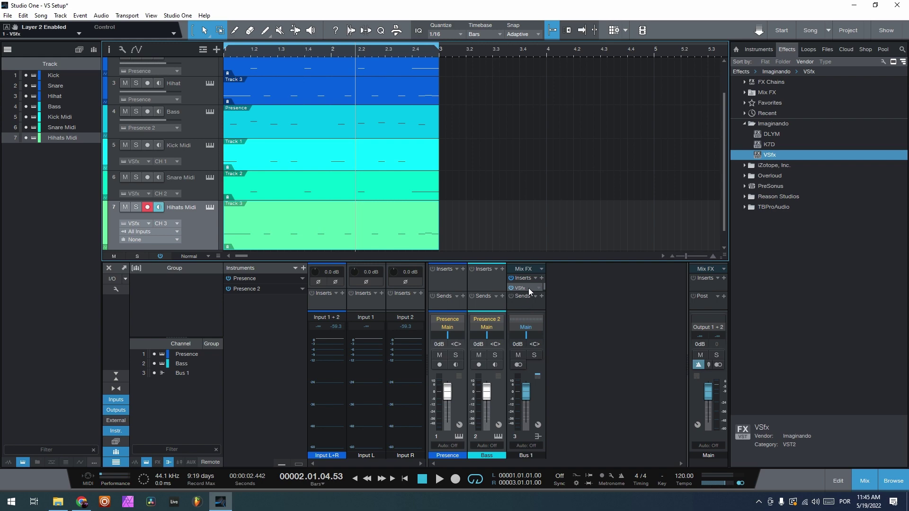
Load the Particles material into VSfx layer 3
click(529, 288)
click(410, 412)
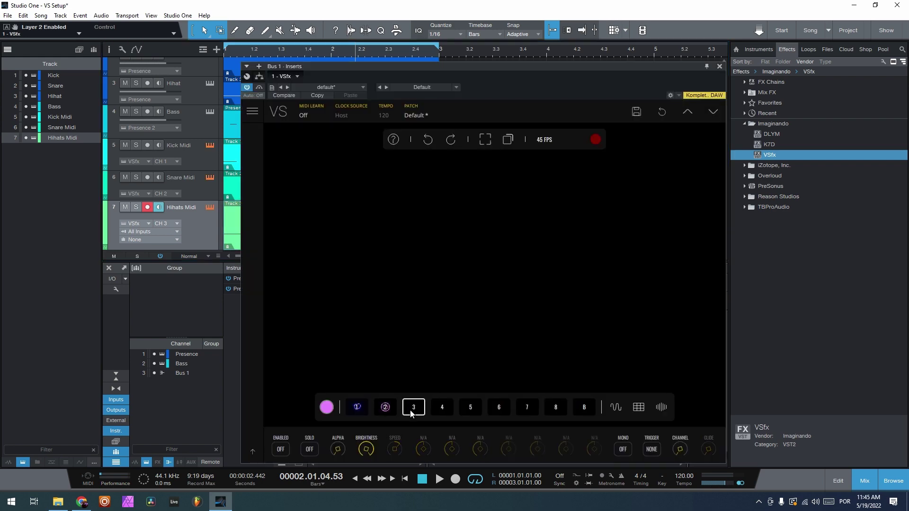
click(410, 410)
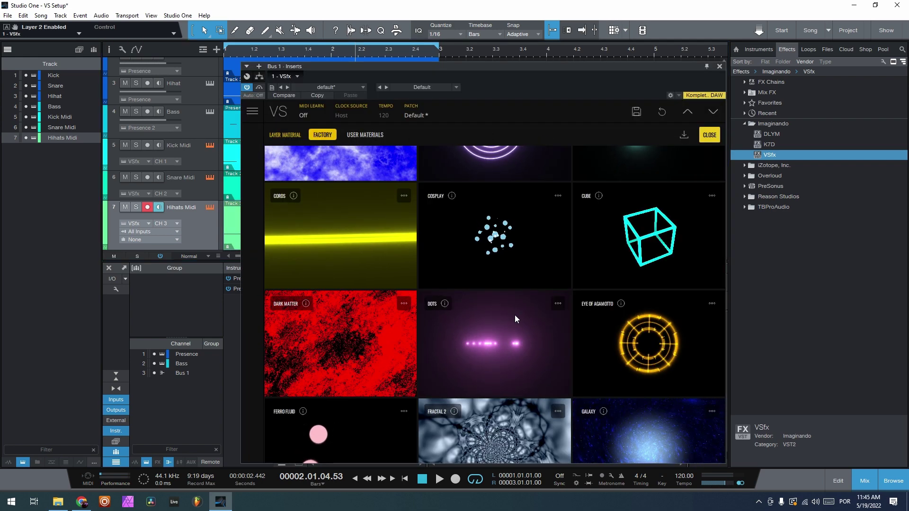
scroll(515, 314, down, 1)
scroll(515, 314, down, 2)
scroll(516, 315, up, 5)
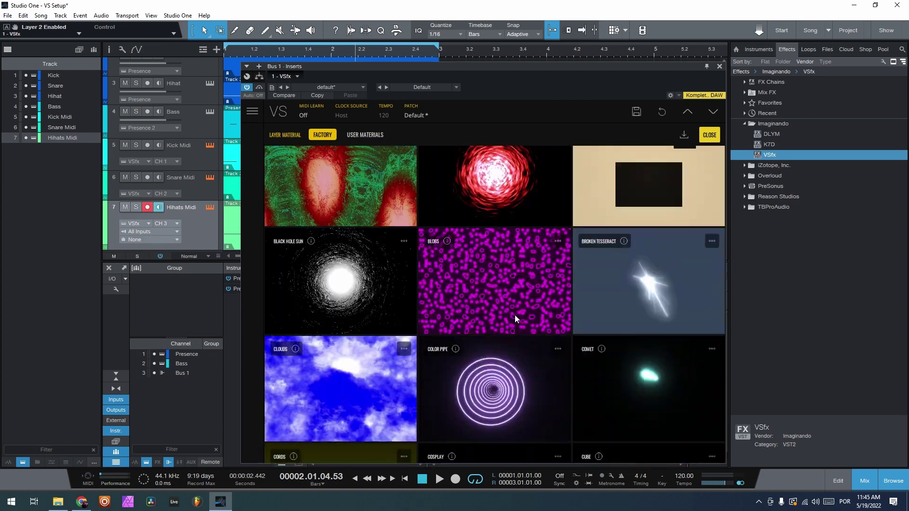
scroll(515, 314, down, 8)
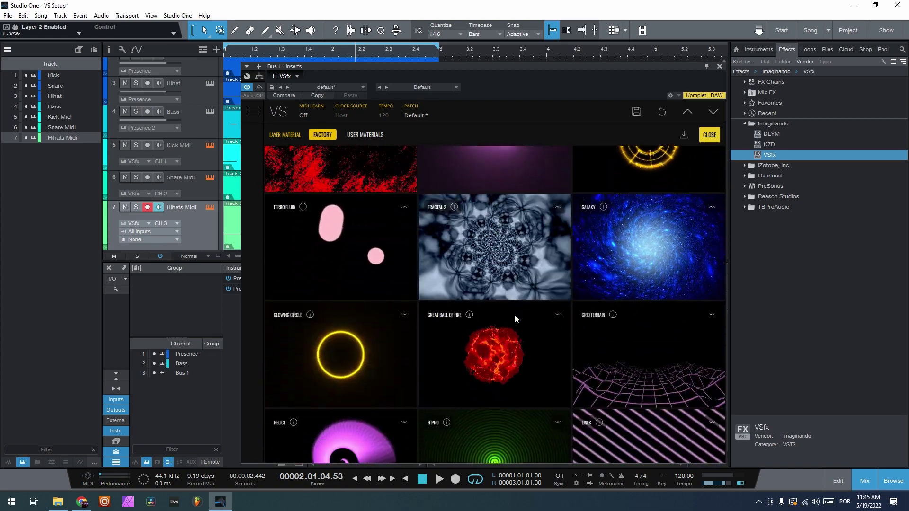
scroll(515, 314, down, 4)
scroll(573, 297, up, 1)
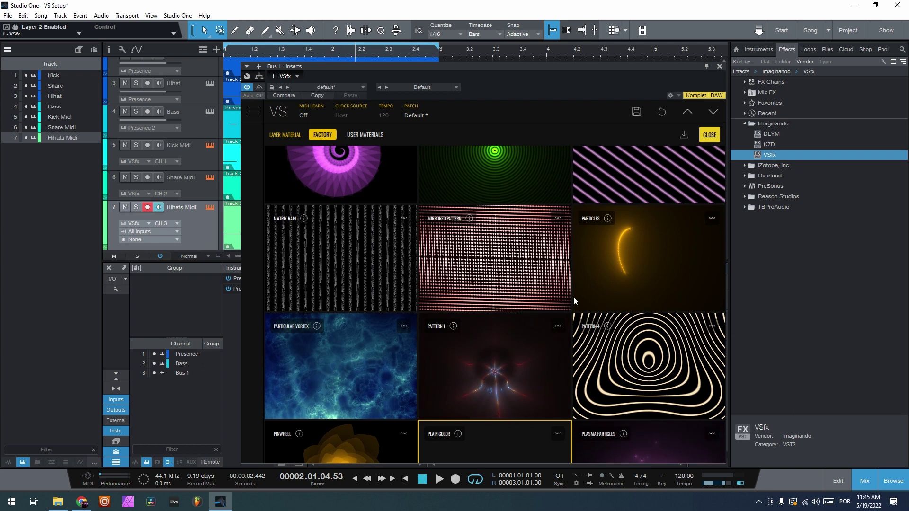
click(617, 288)
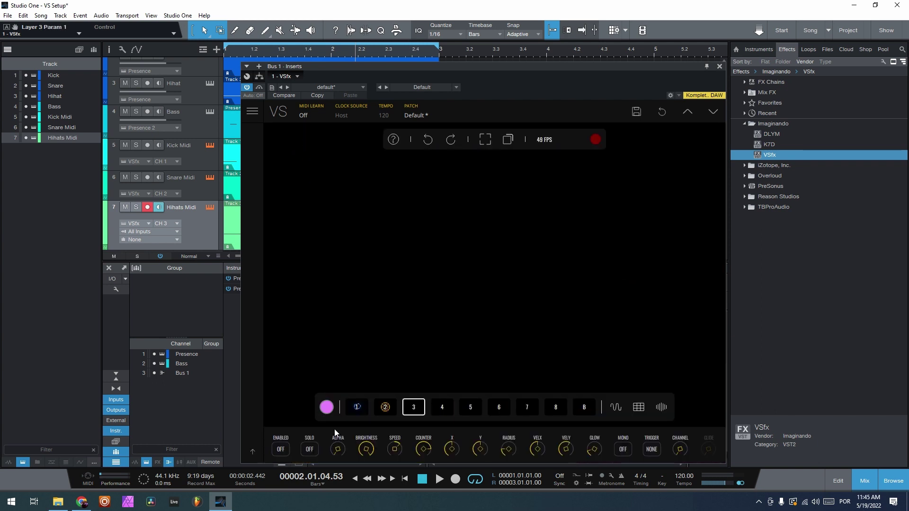
Enable layer 3, start playback and adjust its MIDI CHANNEL knob
click(282, 450)
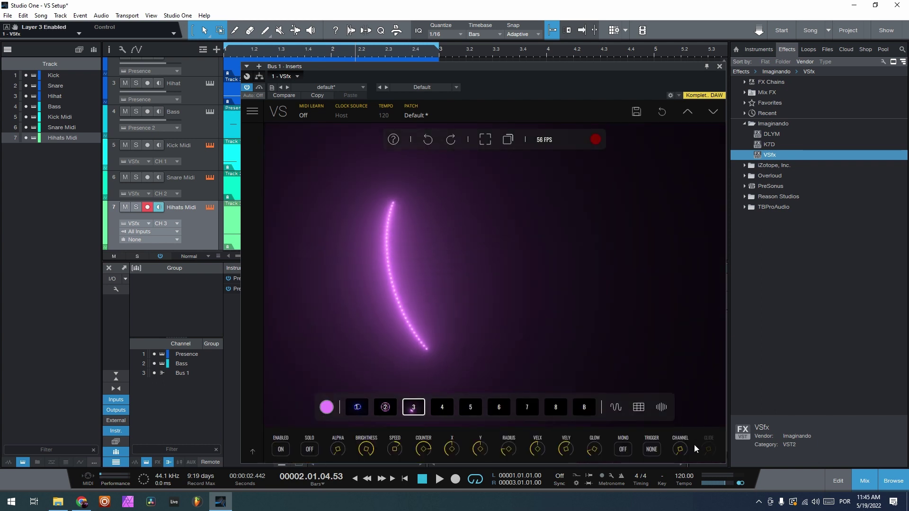
key(space)
drag(681, 452, 707, 442)
Set layer 3 to MIDI trigger, colour it yellow (#f6ff00), and set X to 0.567
click(650, 449)
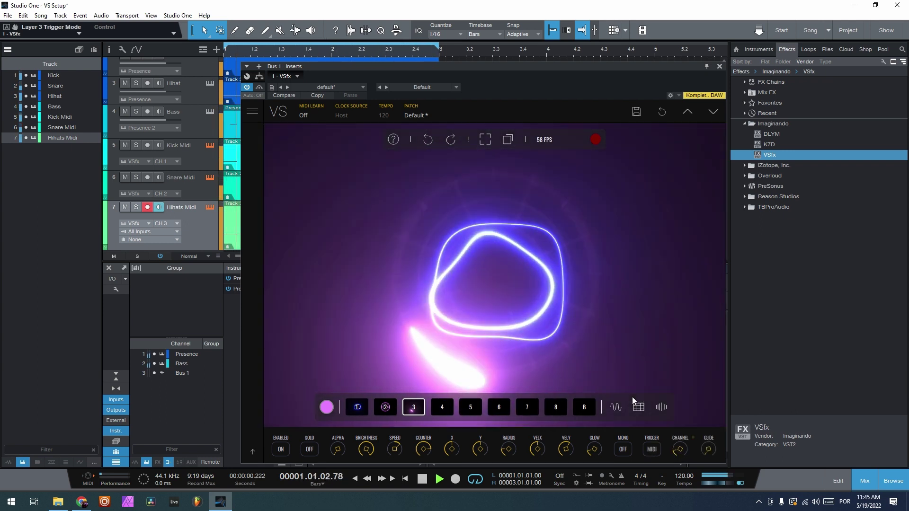
click(327, 408)
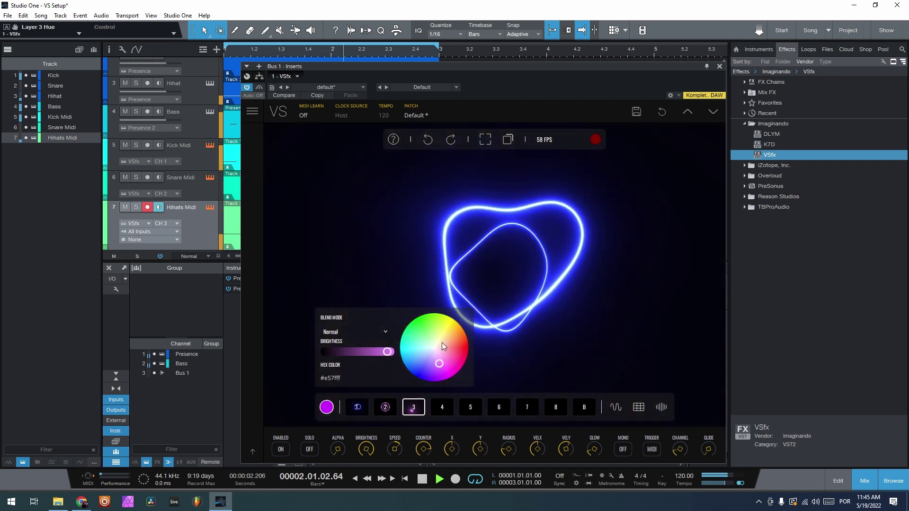
click(441, 364)
drag(441, 365, 446, 323)
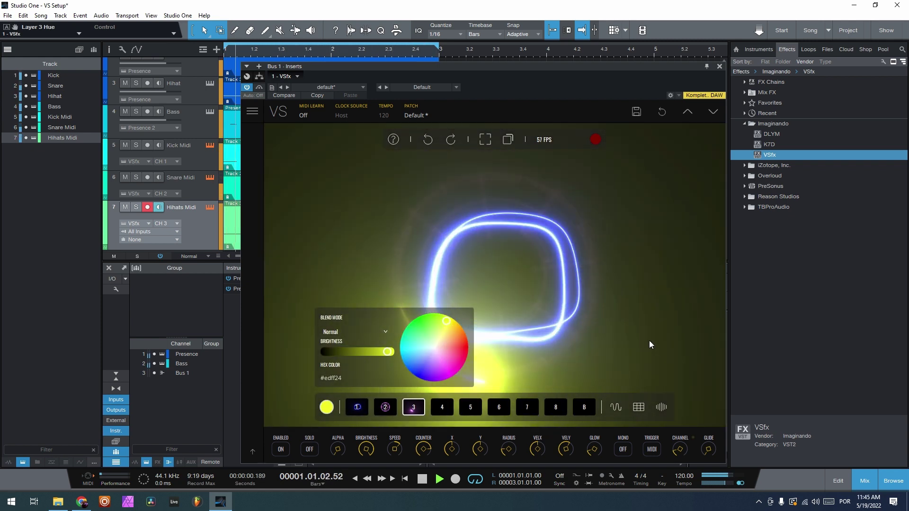
click(444, 356)
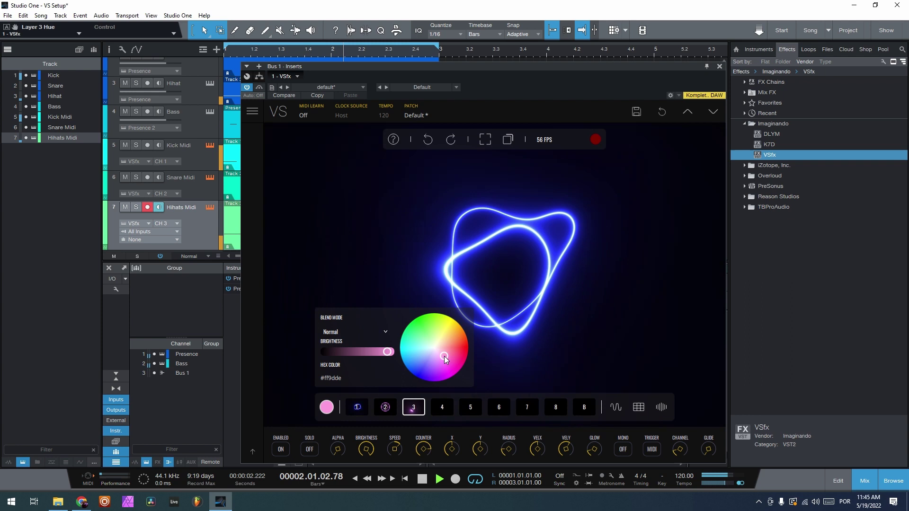
drag(445, 357, 447, 325)
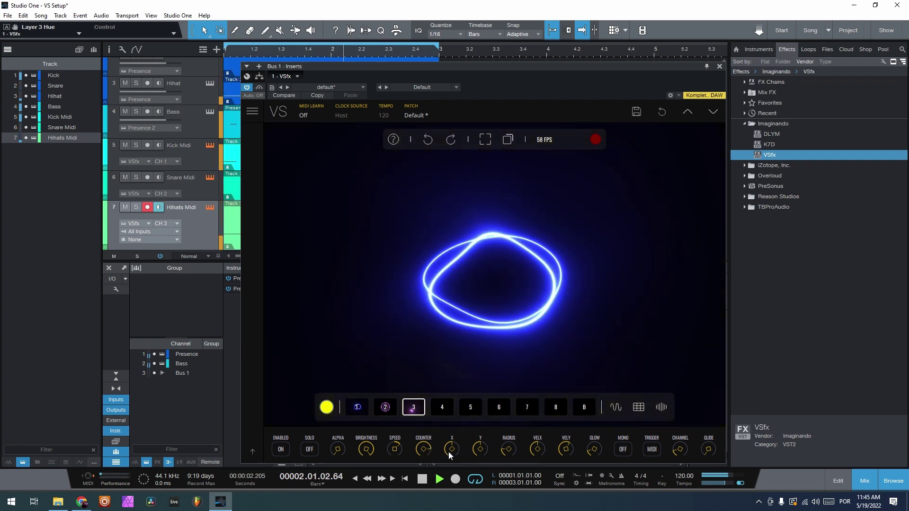
drag(448, 451, 459, 448)
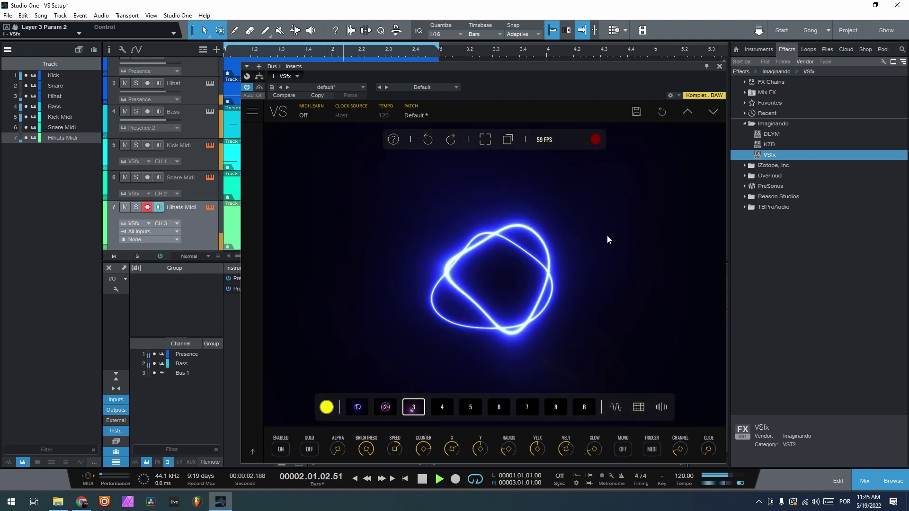
Close VSfx, stop playback, and add an eighth instrument track named Bass Midi
click(720, 67)
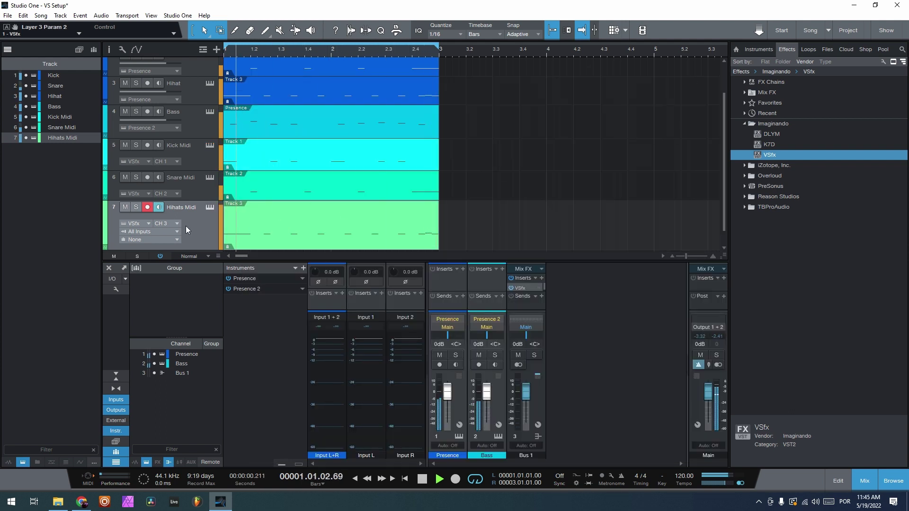
drag(206, 250, 200, 239)
right_click(200, 240)
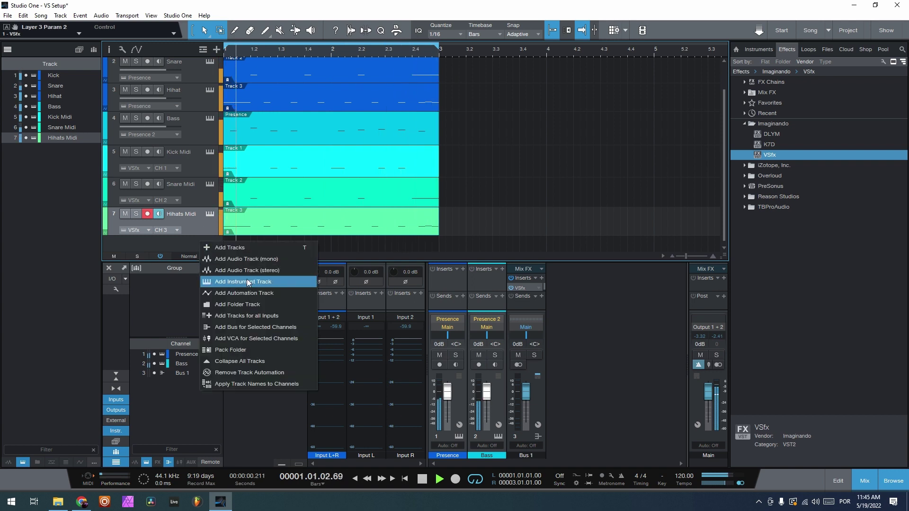
click(223, 282)
key(space)
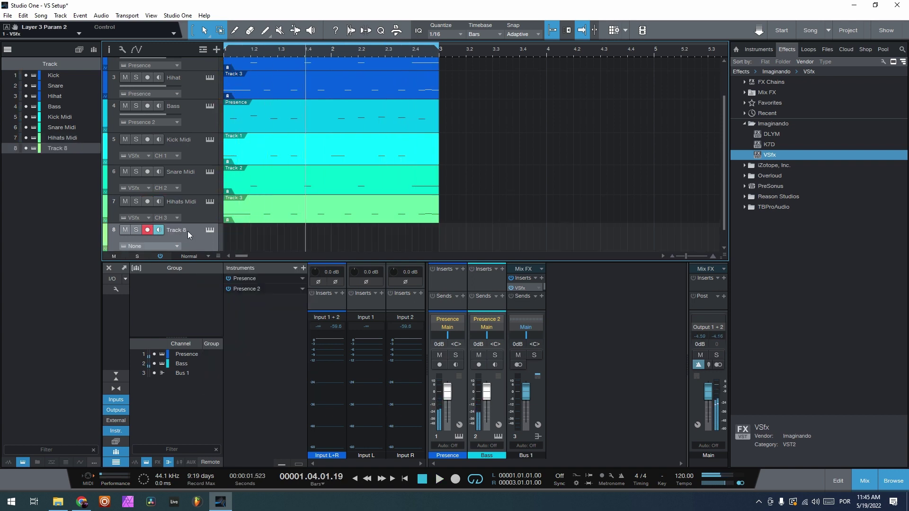
double_click(181, 232)
text(Bass Midi)
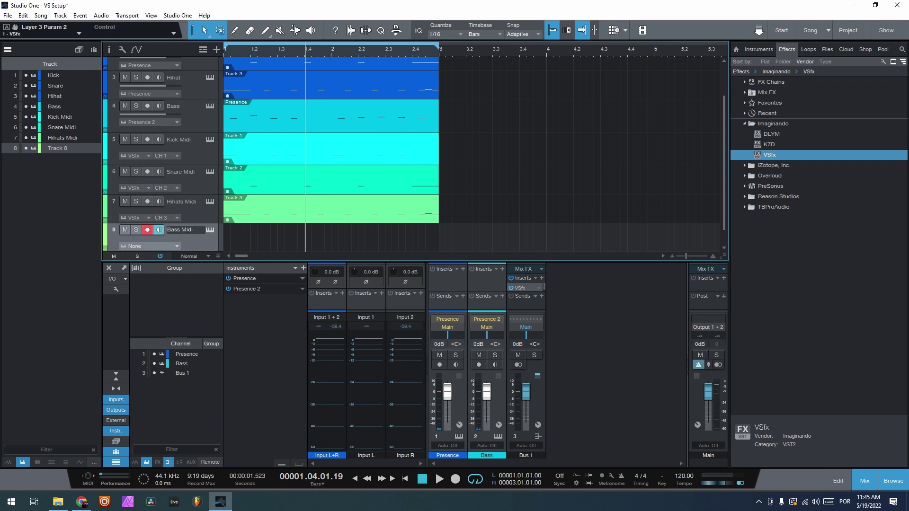
key(Return)
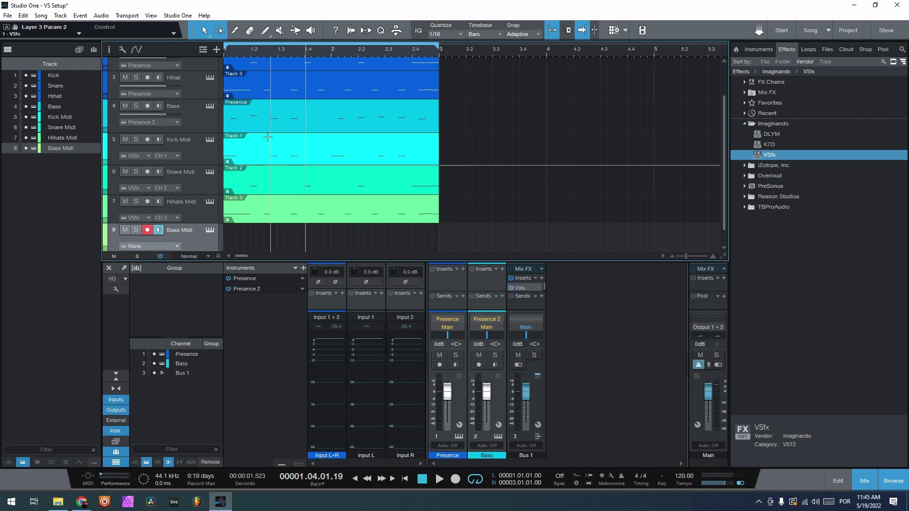
Put a shared copy of the Presence part on Bass Midi and route it to VSfx channel 4
drag(274, 129, 266, 233)
scroll(169, 234, down, 1)
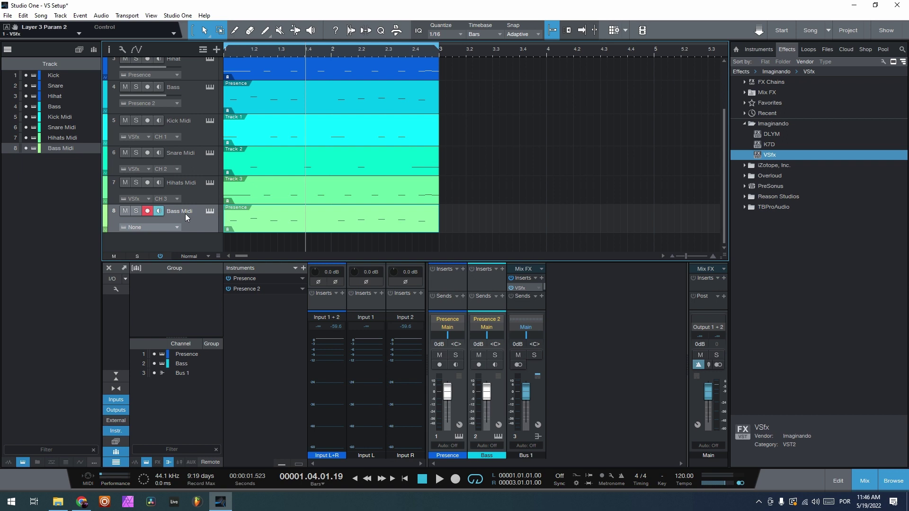
drag(188, 231, 181, 251)
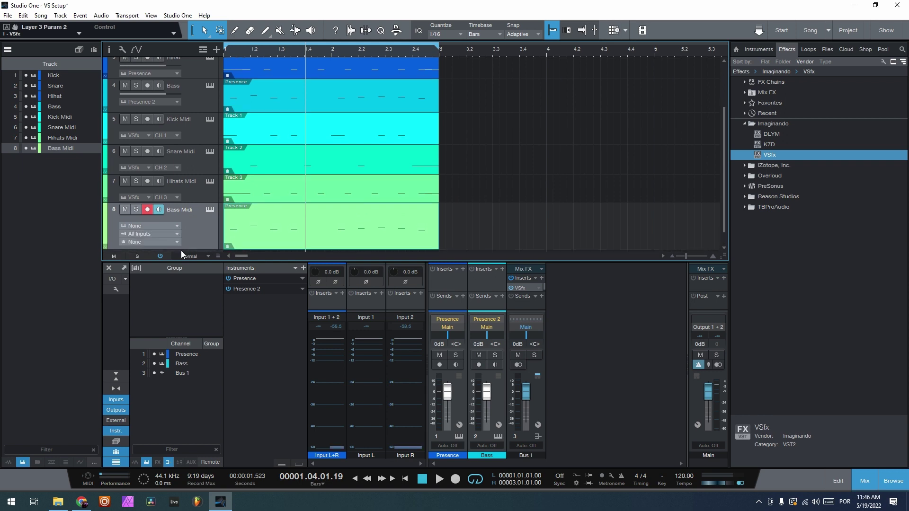
click(175, 226)
click(170, 268)
click(171, 225)
click(180, 267)
drag(196, 250, 198, 239)
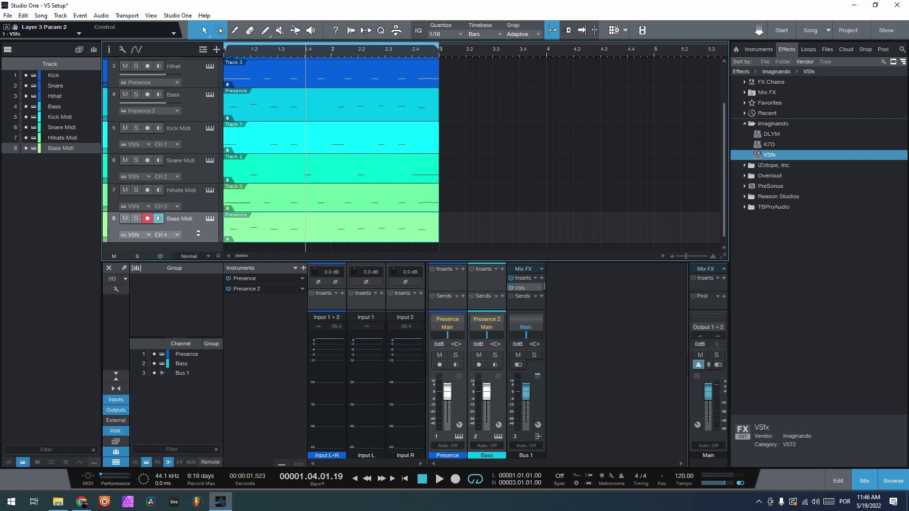
Reopen VSfx during playback and enable layer 4 with the Glowing Circle material
click(521, 288)
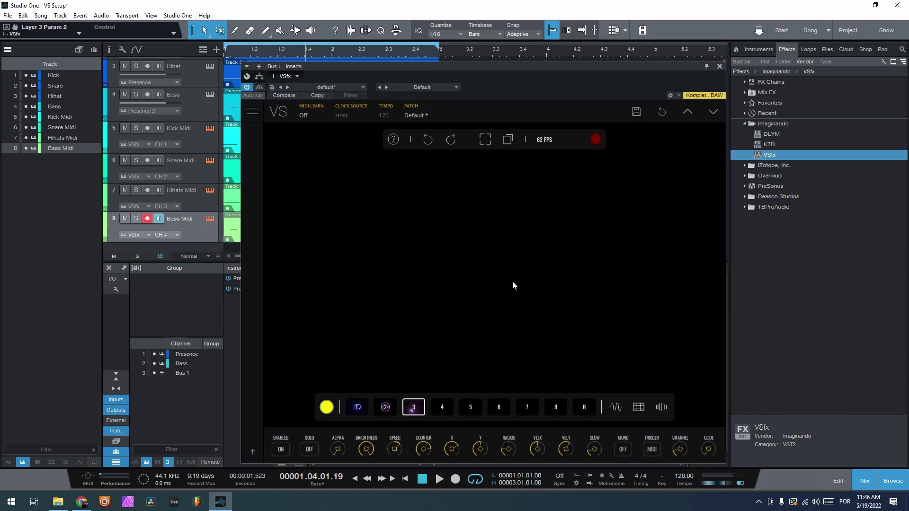
key(space)
click(442, 407)
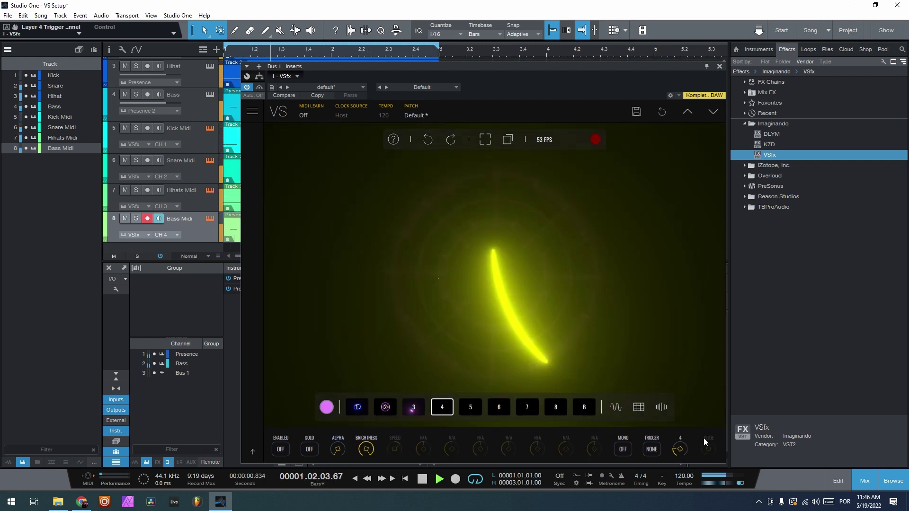
click(281, 450)
click(440, 409)
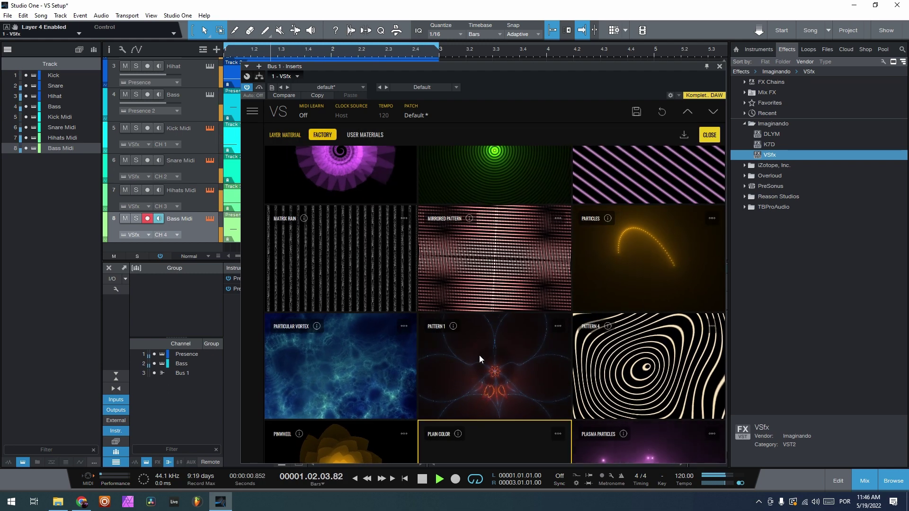
scroll(479, 359, up, 6)
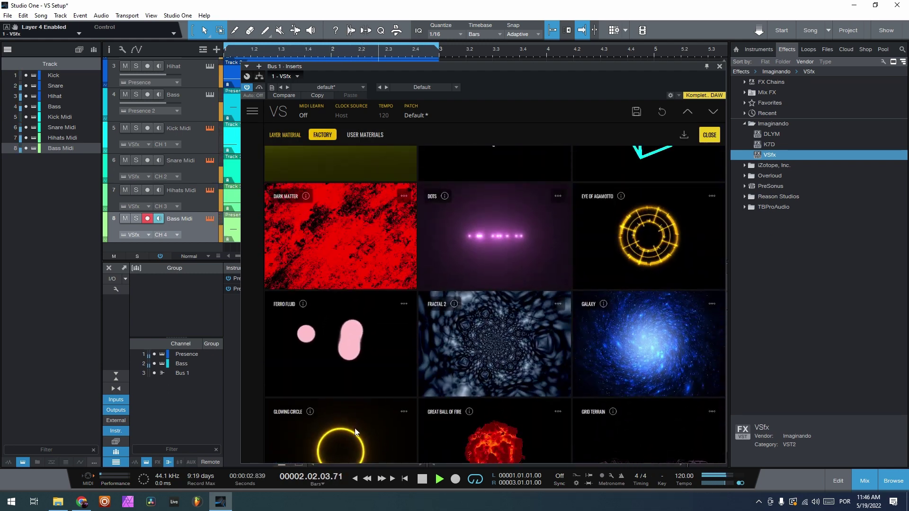
click(341, 397)
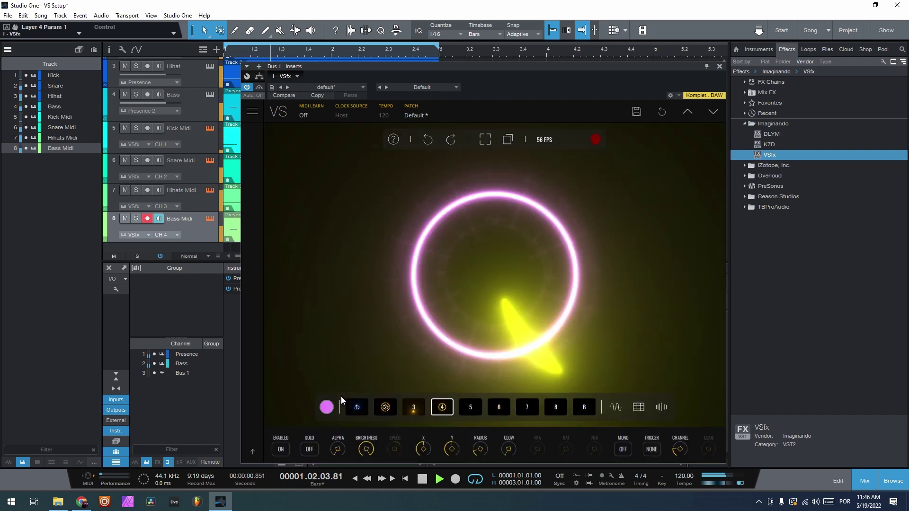
Colour layer 4's Glowing Circle red-orange (#ff3102)
click(328, 408)
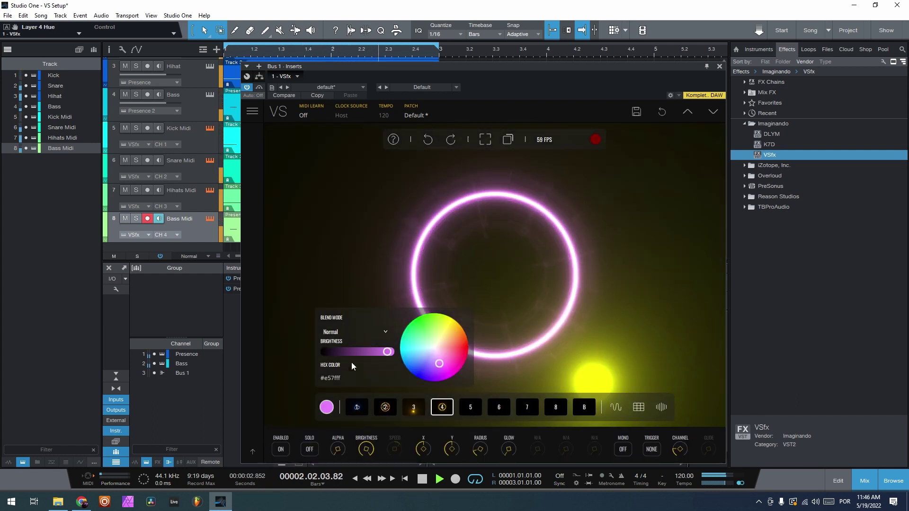
drag(442, 366, 467, 342)
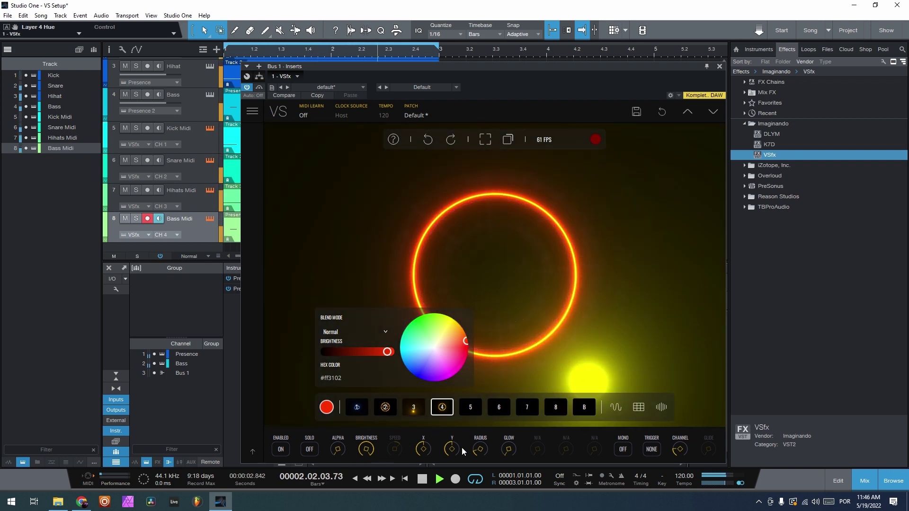
click(478, 451)
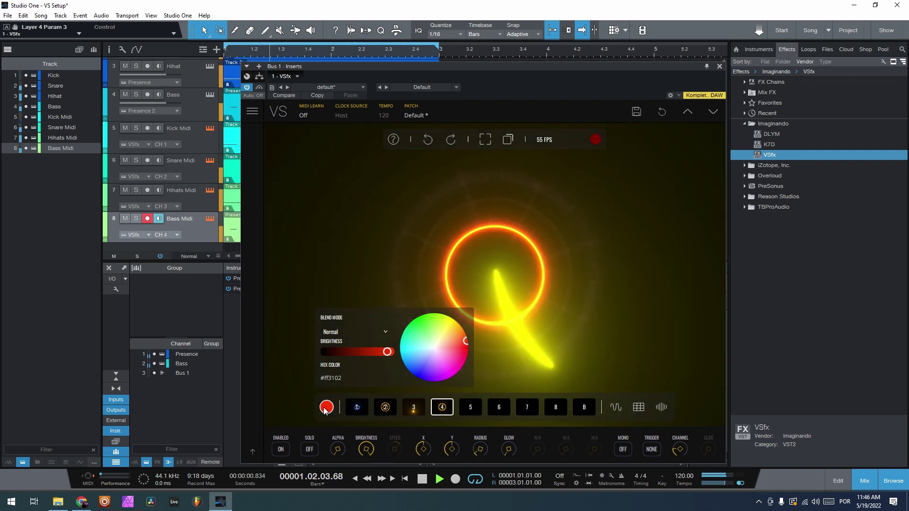
click(504, 425)
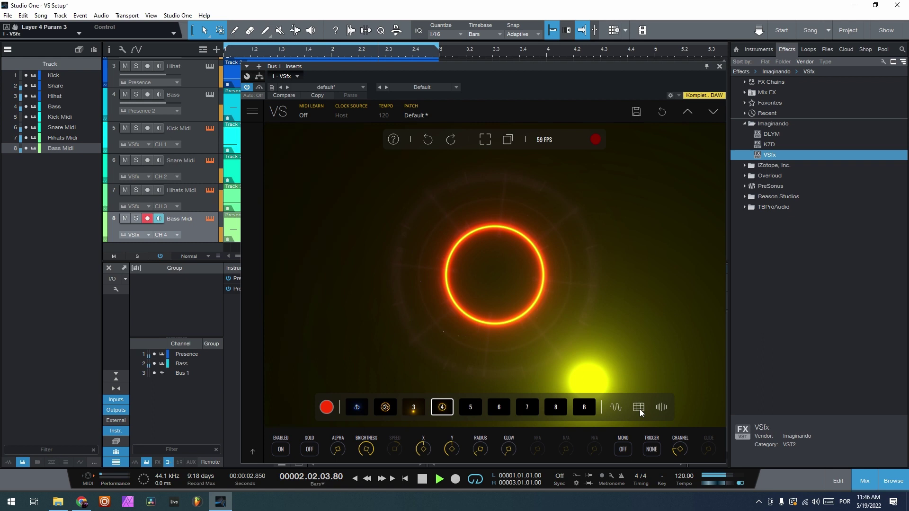
click(638, 409)
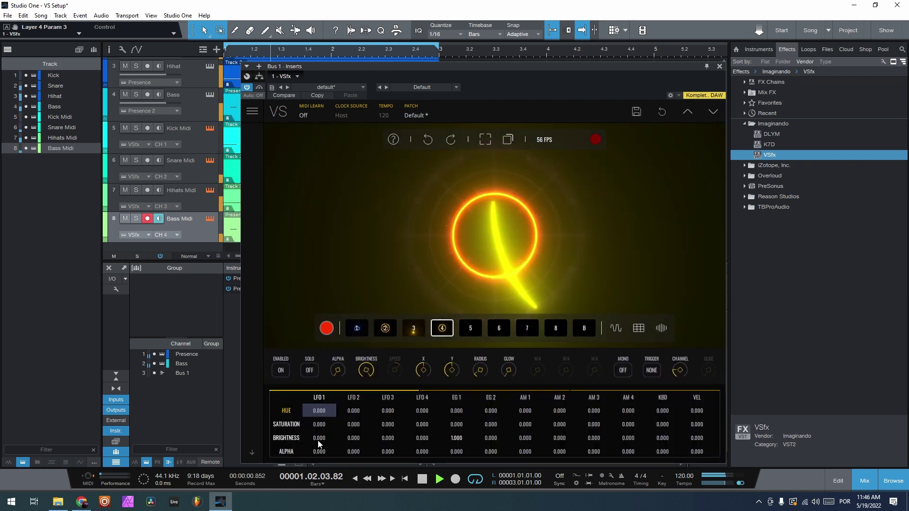
Set the KBD > X modulation for layer 4 to 0.720 and raise its base X to about 0.993
scroll(473, 389, down, 1)
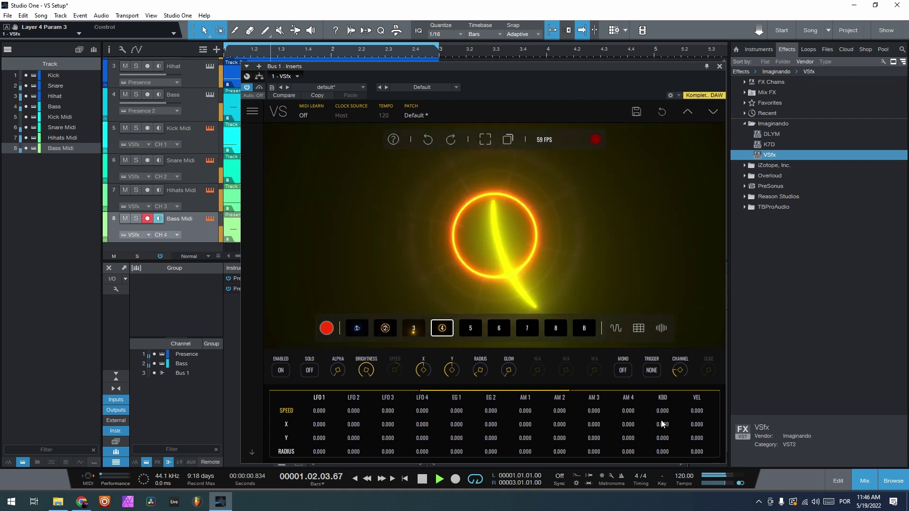
drag(661, 423, 649, 325)
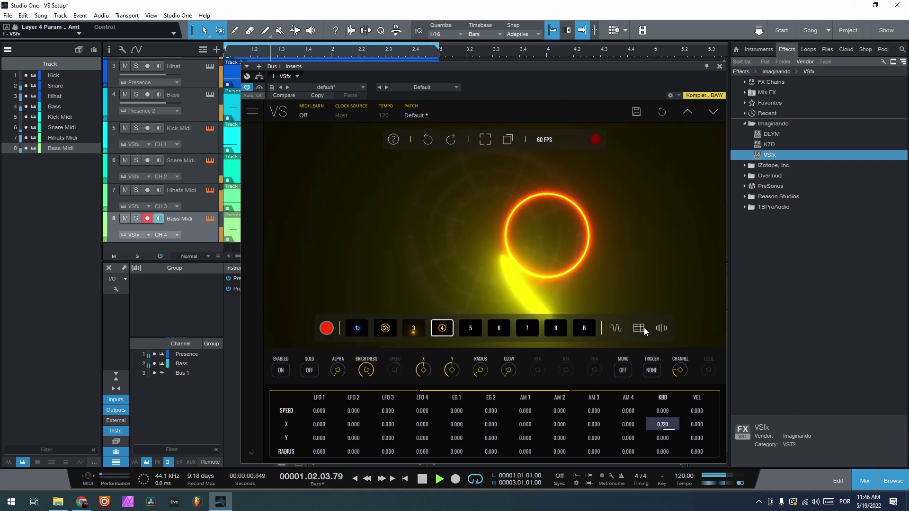
drag(431, 368, 433, 335)
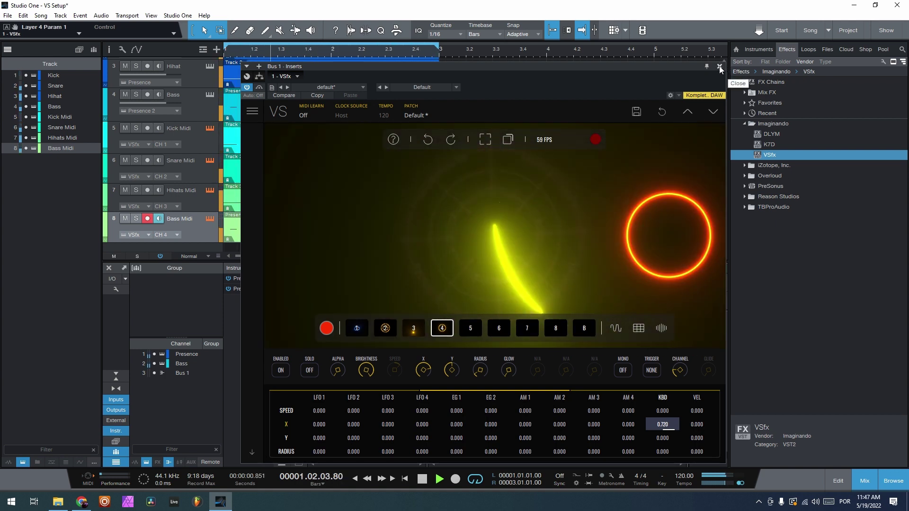
Close the VSfx window and drag the Bass Midi track taller to show its input and output rows
click(720, 66)
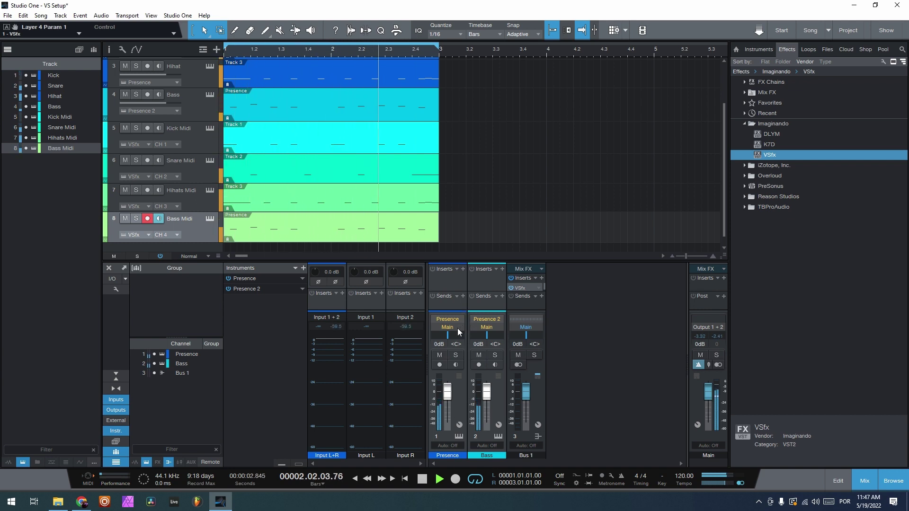
scroll(237, 232, down, 1)
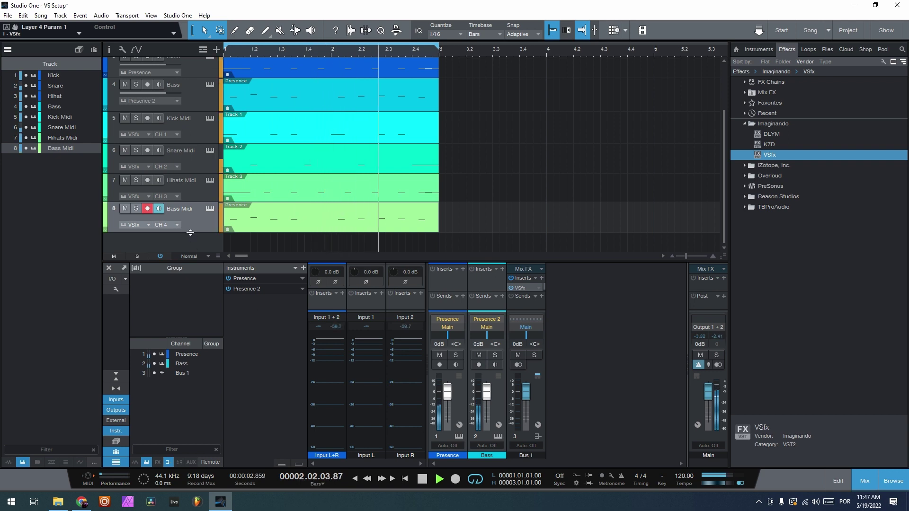
drag(190, 232, 192, 256)
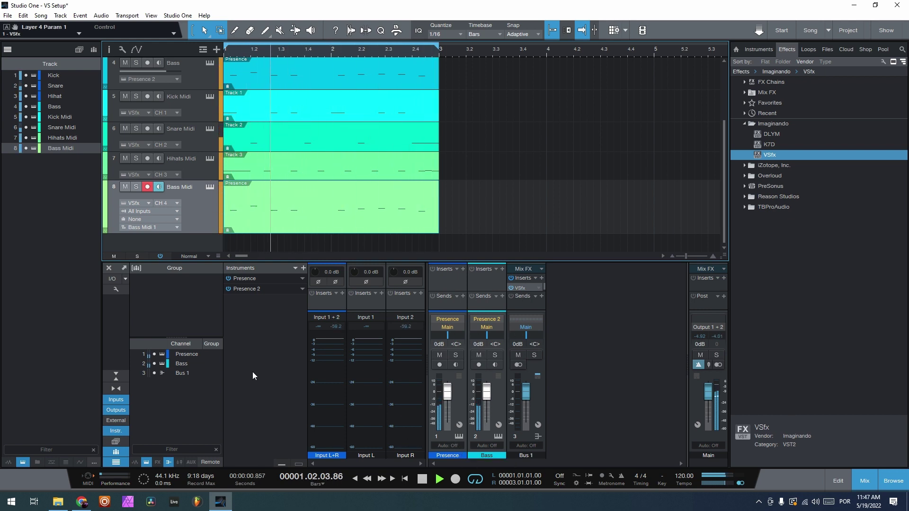
Switch the Presence and Presence 2 channel outputs from Main to Bus 1
click(444, 303)
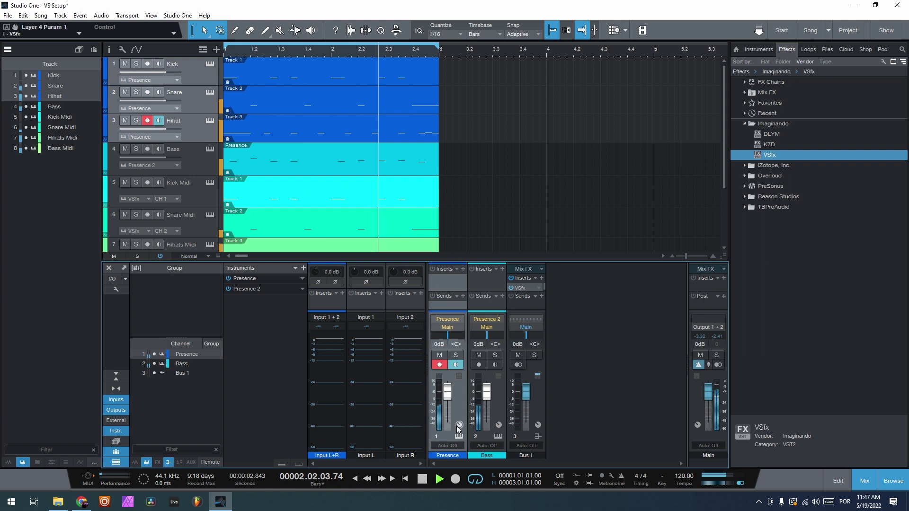
click(450, 455)
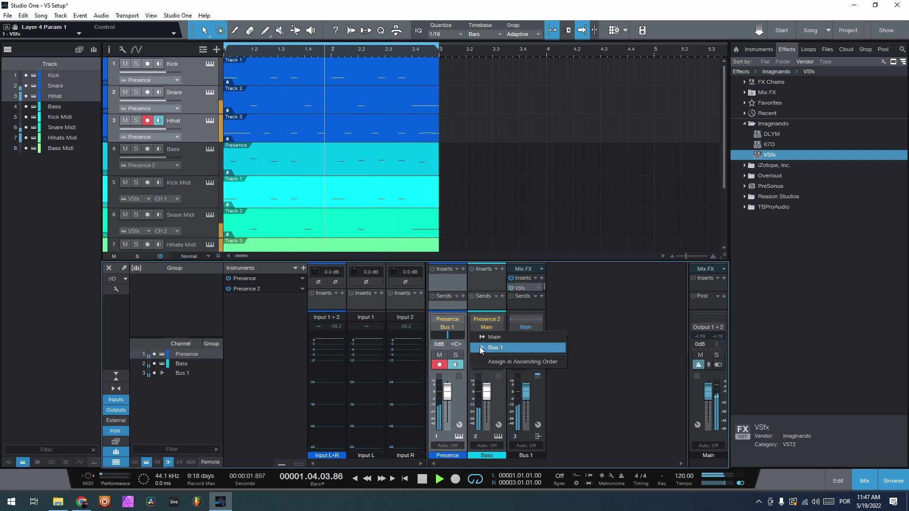
click(480, 348)
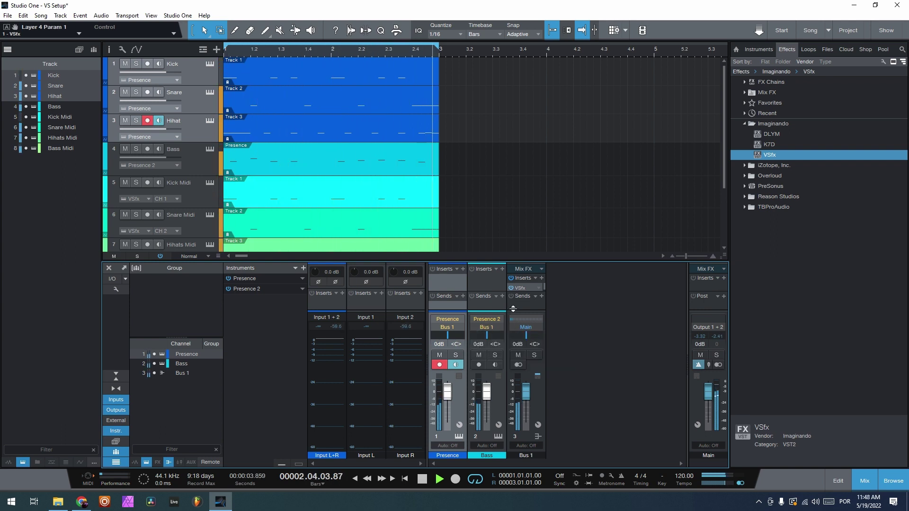
Reopen VSfx and enable layer 5 with the Factory Great Ball of Fire material
click(521, 288)
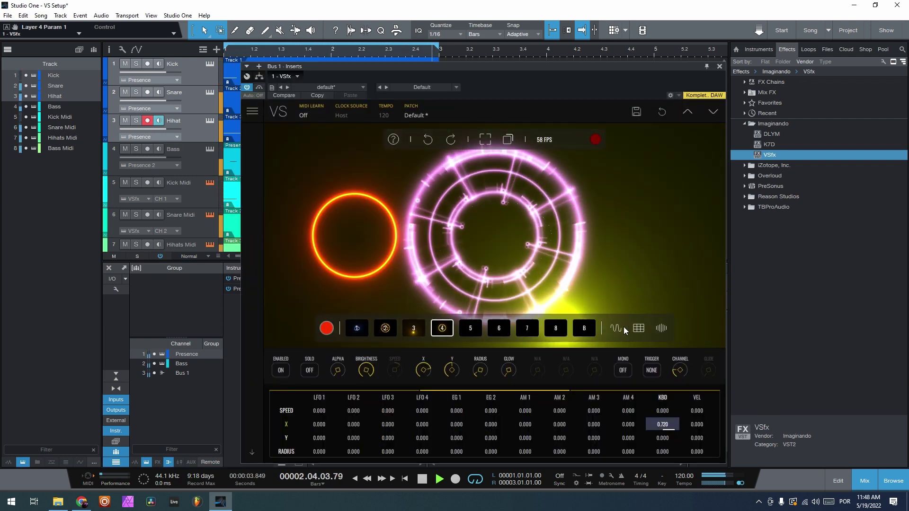
click(638, 328)
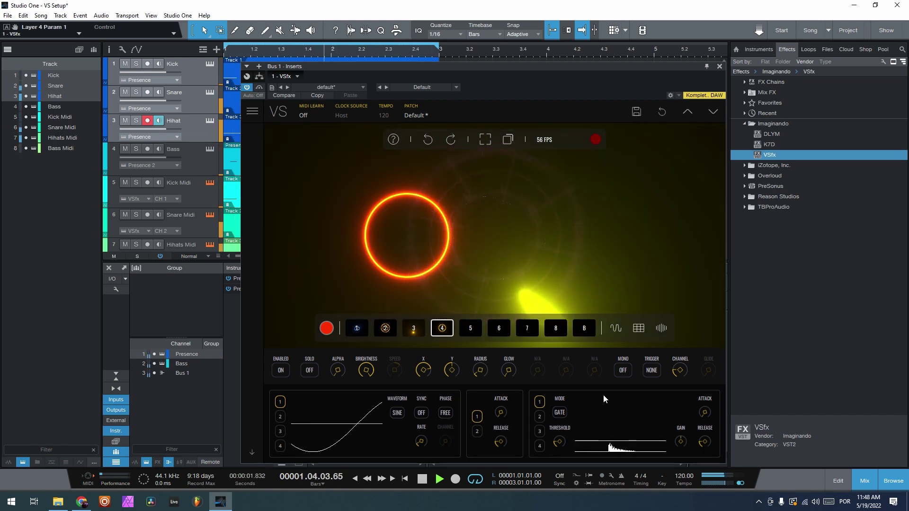
click(463, 331)
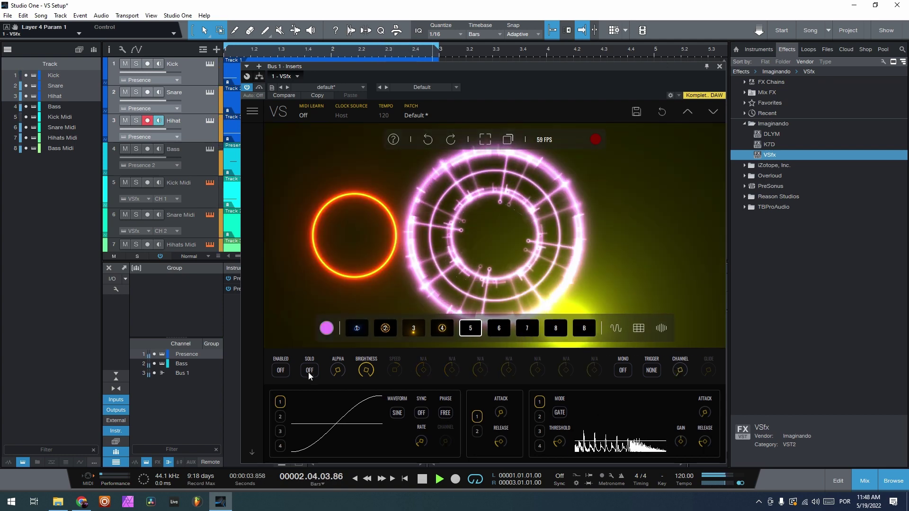
click(284, 370)
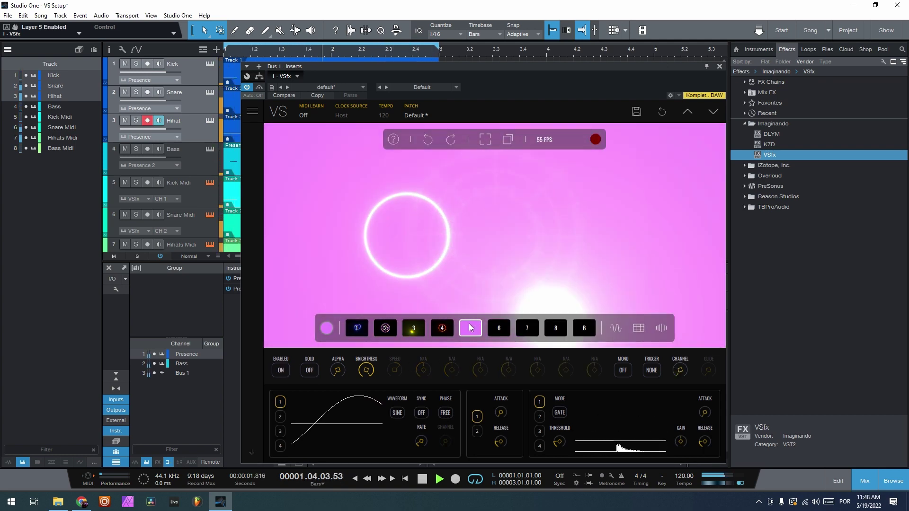
click(470, 328)
scroll(465, 315, down, 2)
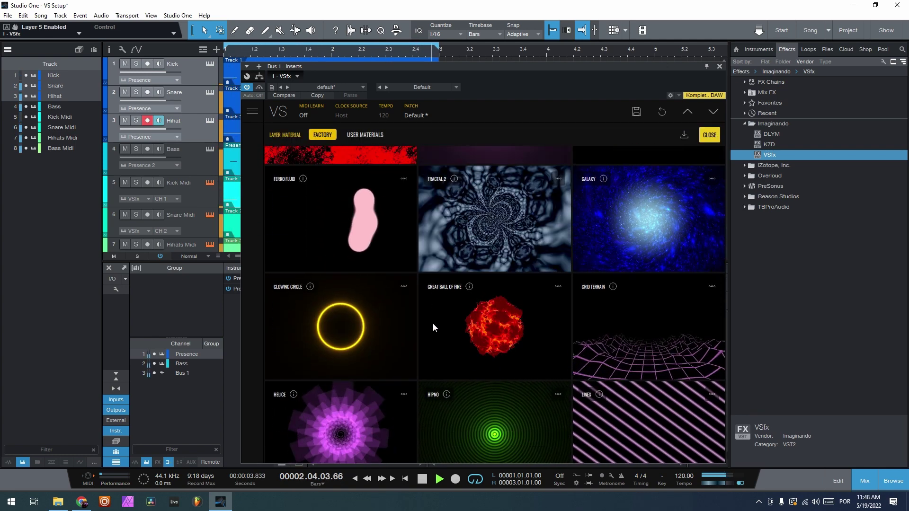
click(488, 327)
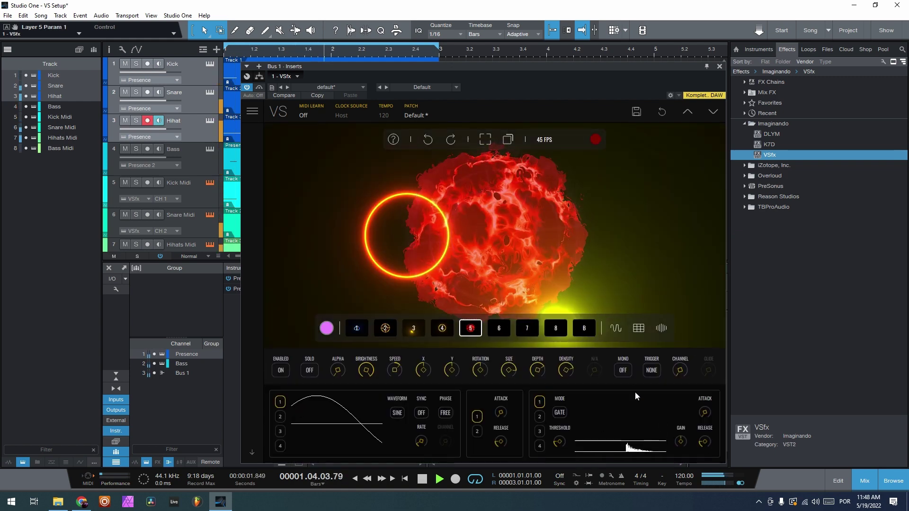
Raise the AM 1 threshold slightly and adjust layer 5's brightness
drag(559, 441, 558, 424)
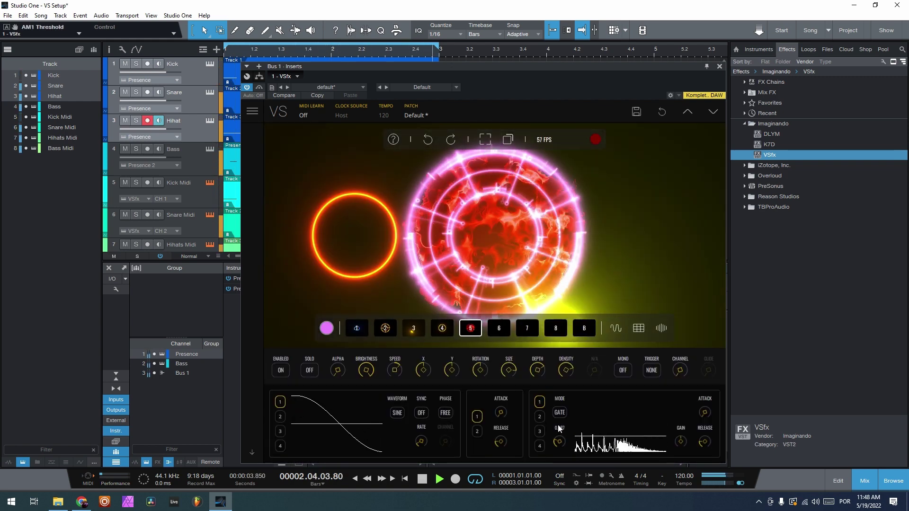
click(652, 372)
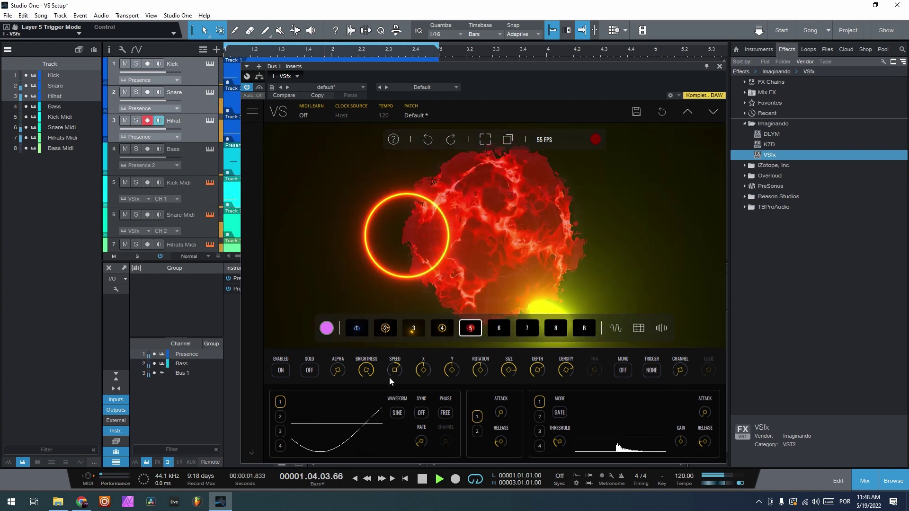
drag(366, 371, 380, 420)
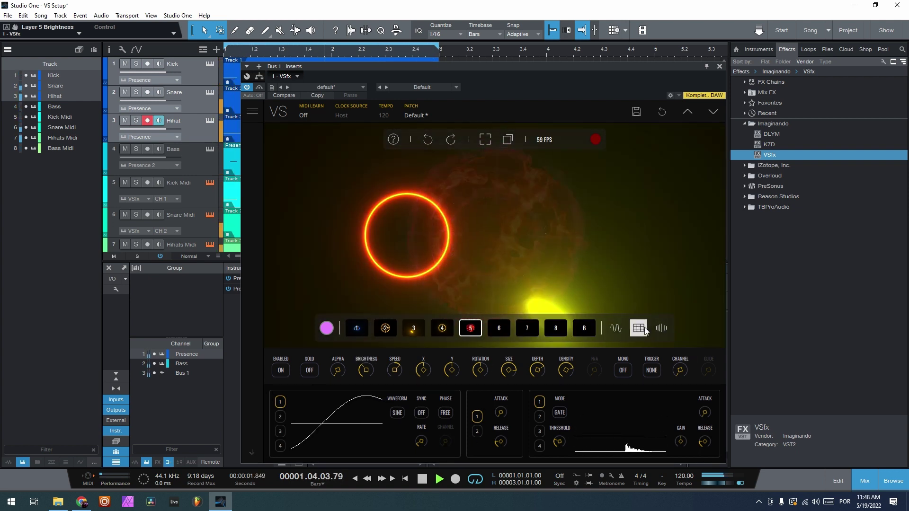
In the mod matrix, zero EG 1 > Brightness and set AM 1 > Brightness to 1.000
click(639, 328)
scroll(426, 426, down, 3)
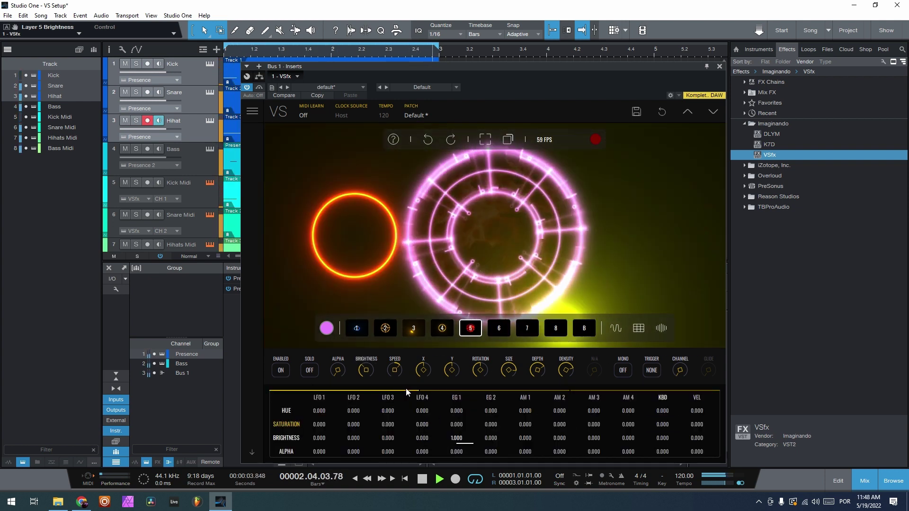
drag(456, 438, 461, 444)
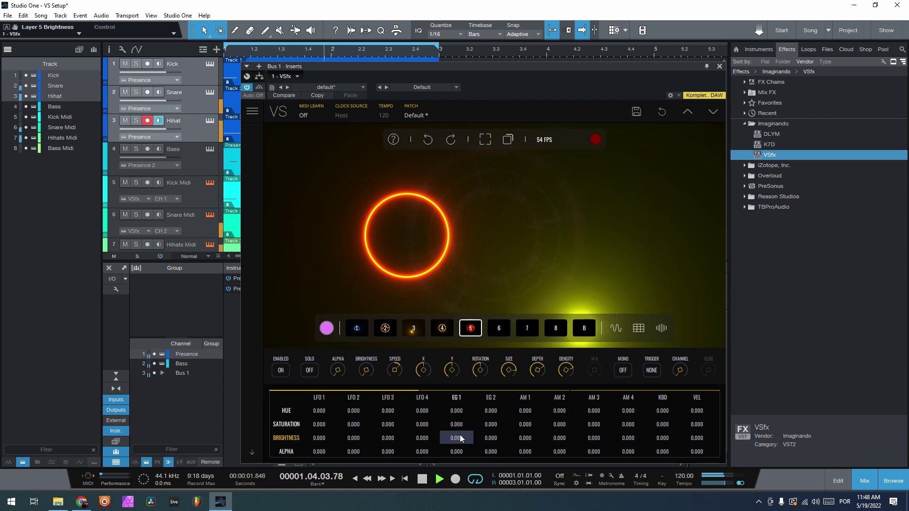
drag(522, 437, 530, 249)
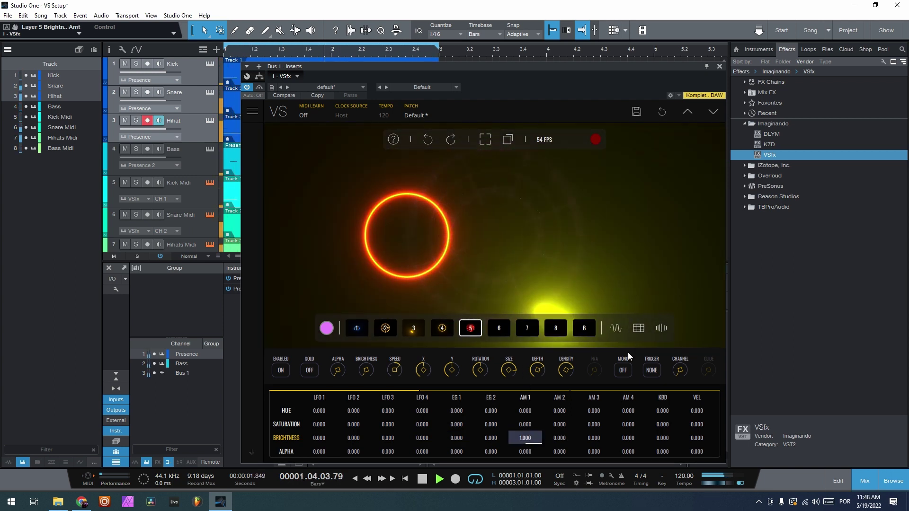
Set the AM 1 gain to 3.312 and adjust its threshold
click(616, 332)
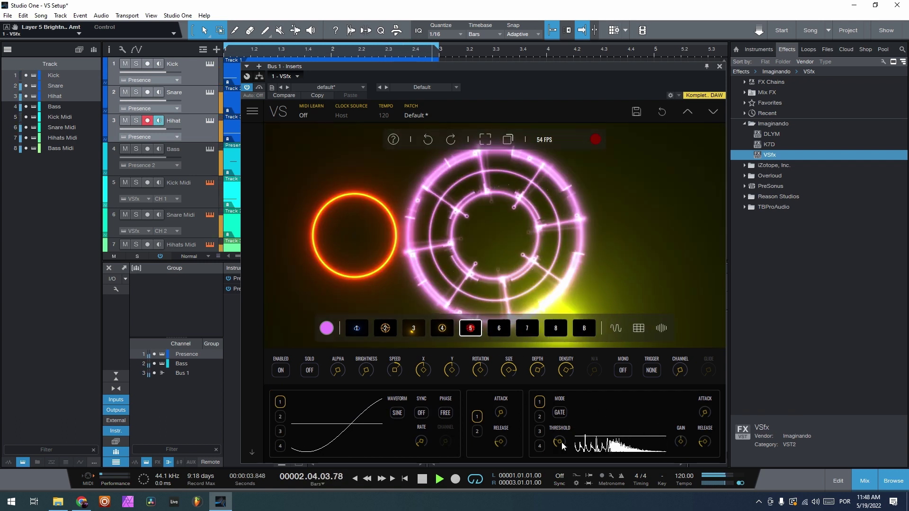
click(678, 444)
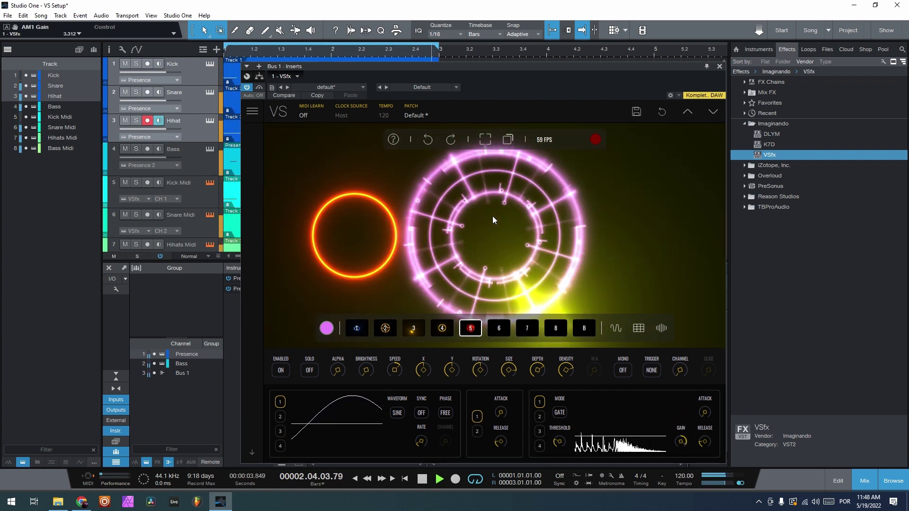
click(560, 442)
mouse_move(561, 439)
mouse_down()
mouse_move(557, 296)
mouse_move(578, 399)
mouse_move(571, 432)
mouse_up()
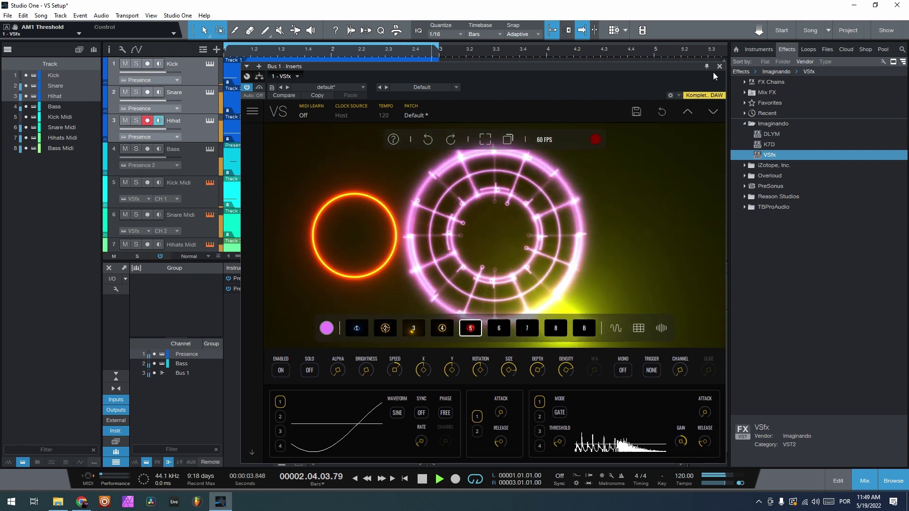
Close the Bus 1 Inserts window holding the VSfx editor
click(719, 68)
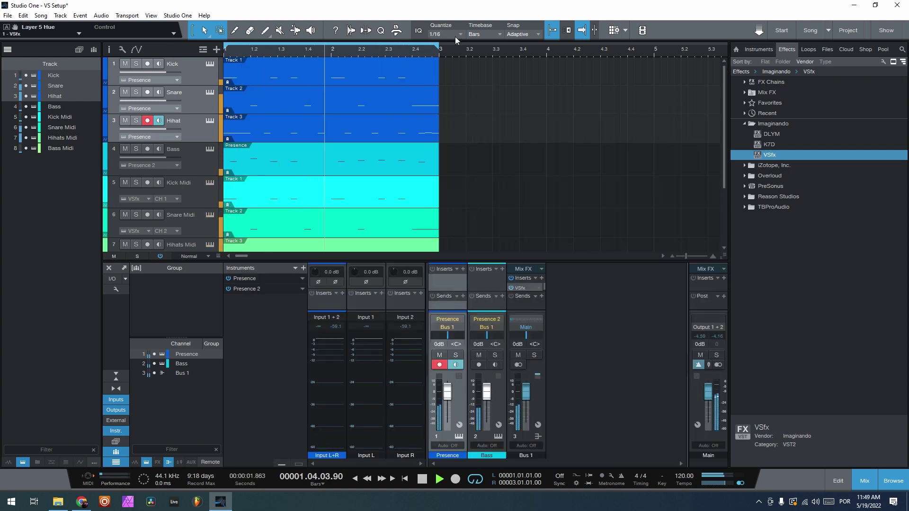